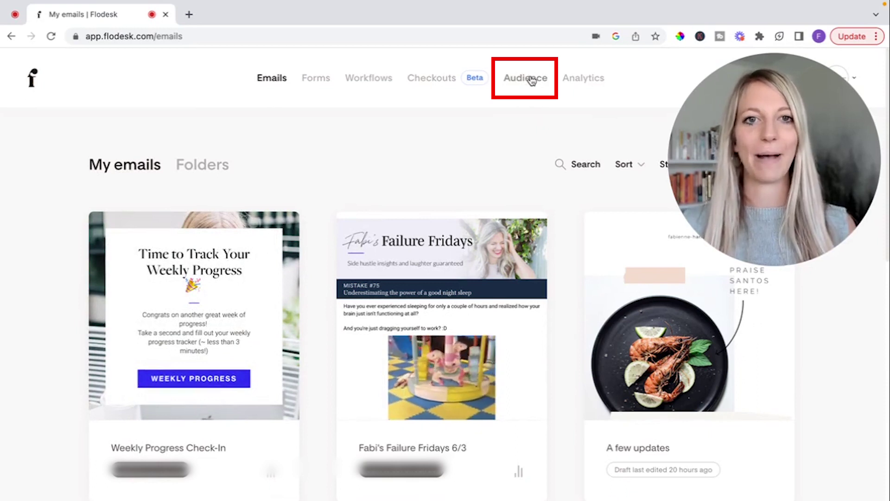
# Create a light-blue audience segment named 'Side Hustle Roadmap' and open it
pyautogui.click(532, 81)
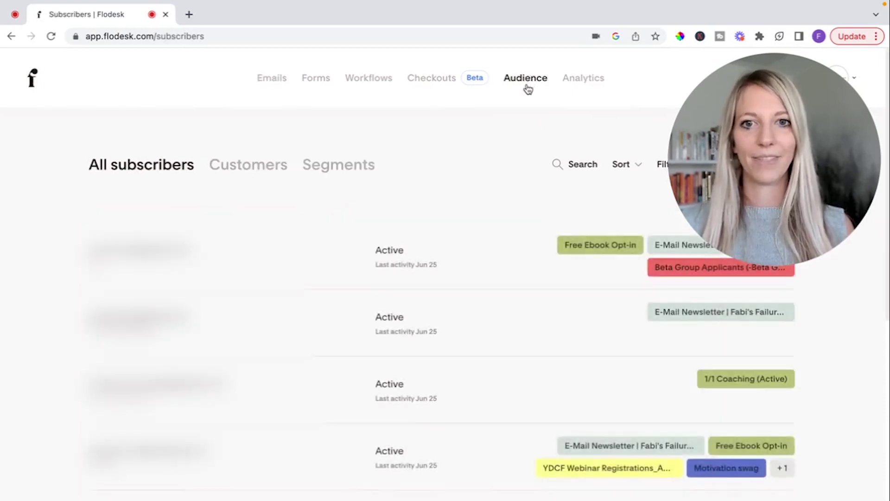
pyautogui.click(357, 168)
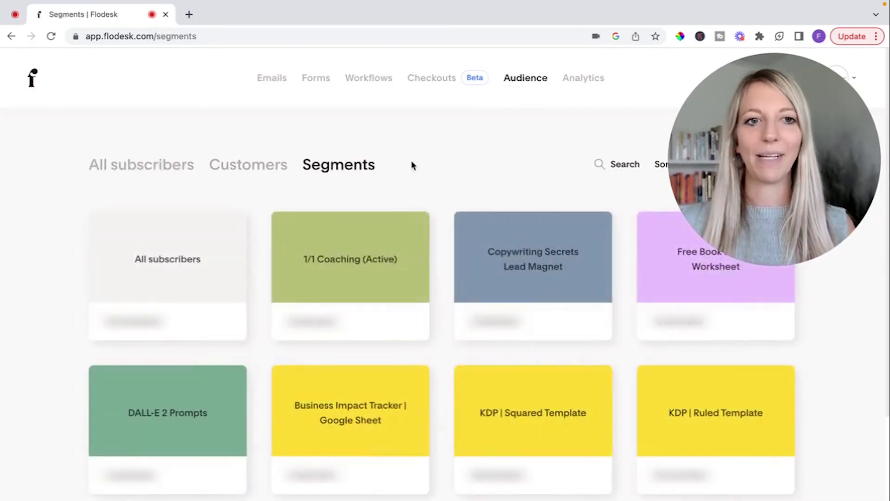
pyautogui.moveTo(772, 165); pyautogui.dragTo(107, 382)
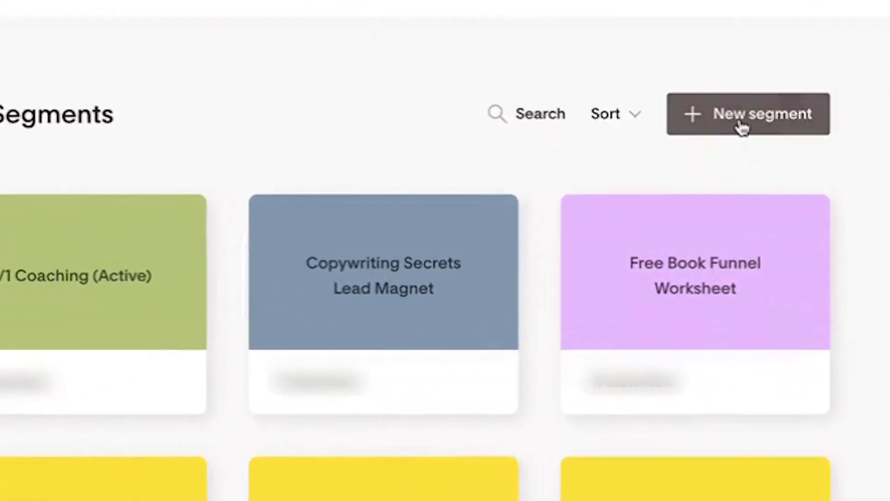
pyautogui.click(743, 172)
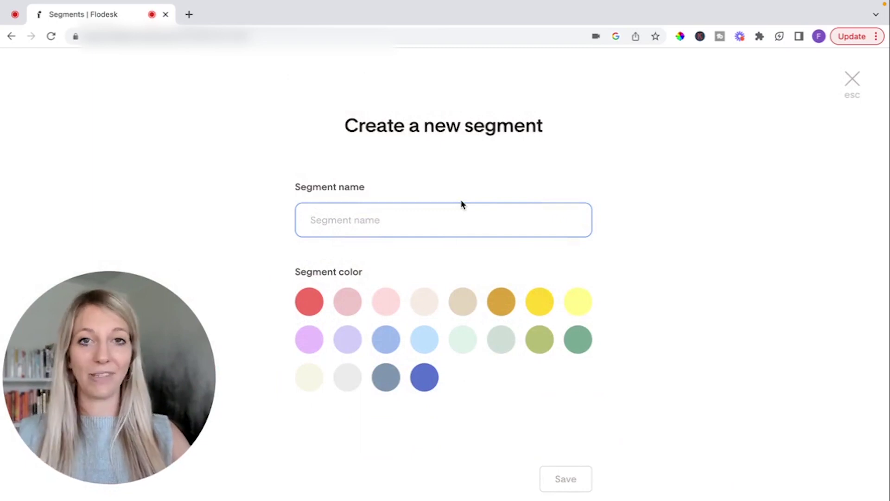
pyautogui.write('Side Hust')
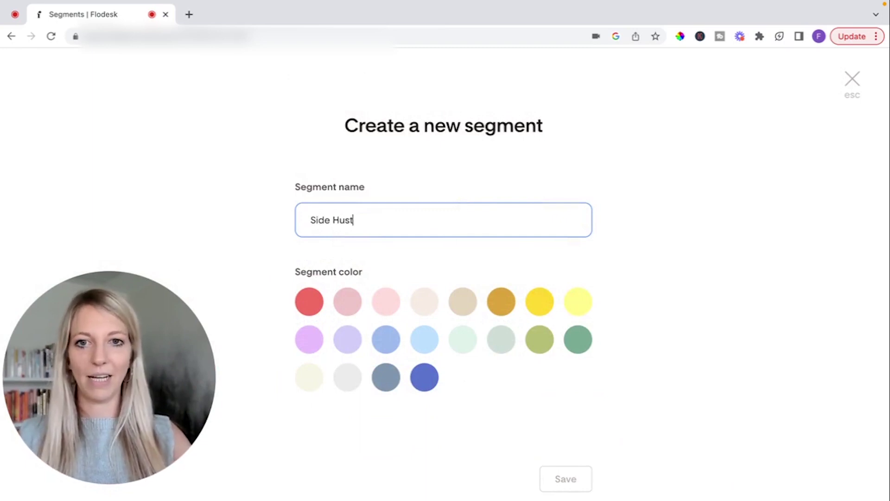
pyautogui.write('le Roadmap')
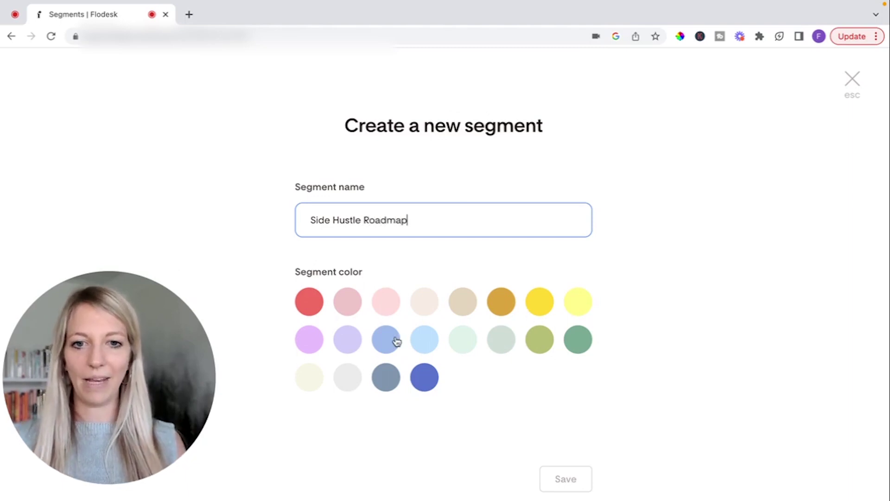
pyautogui.click(428, 348)
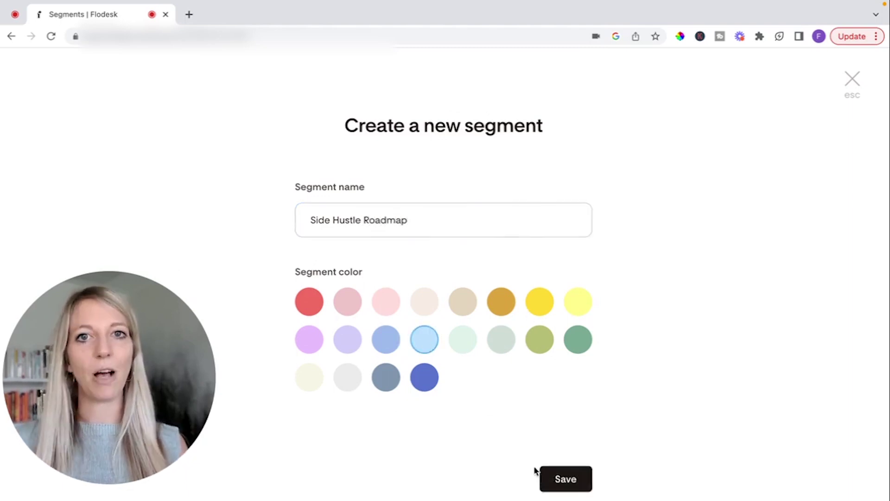
pyautogui.click(585, 487)
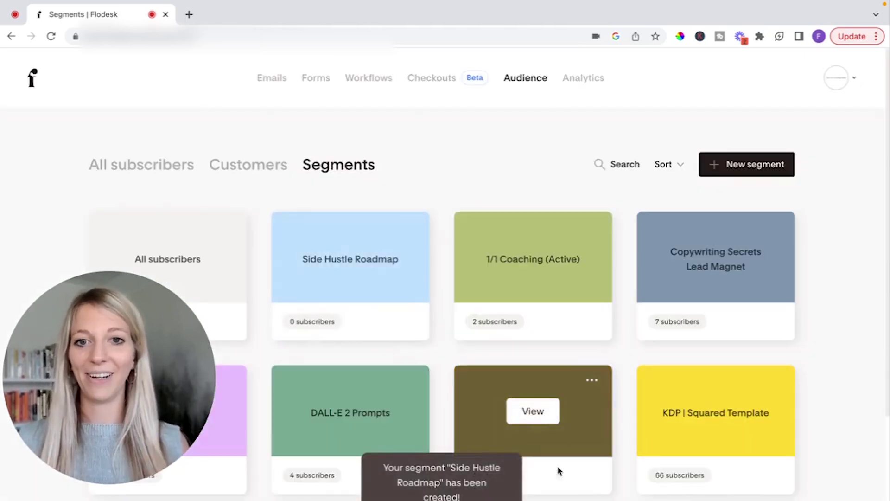
pyautogui.click(369, 294)
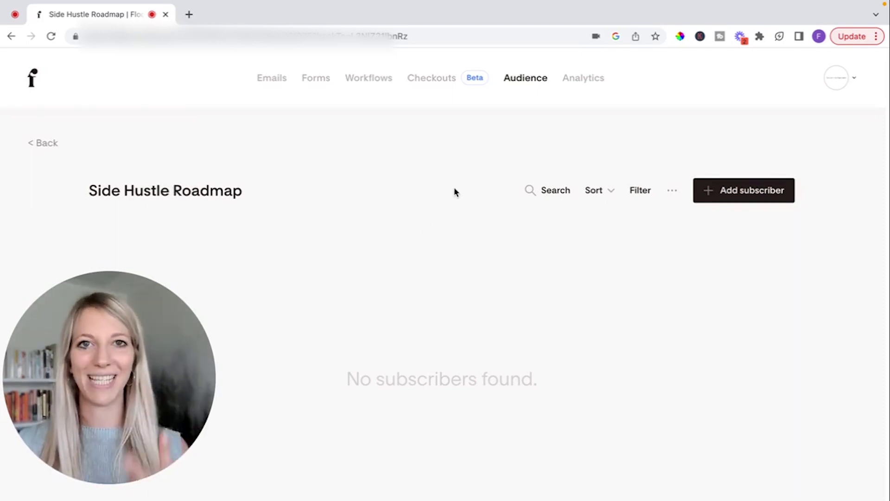
pyautogui.click(324, 80)
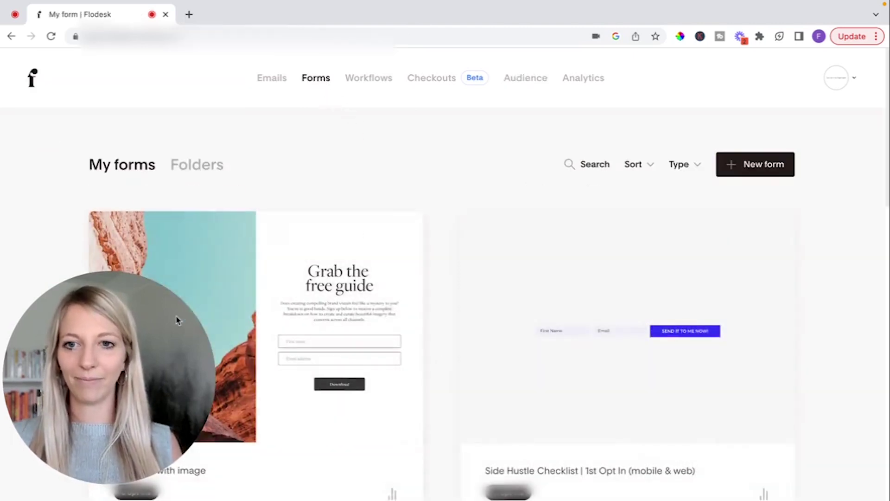
# Start a new form and browse the template gallery
pyautogui.click(773, 172)
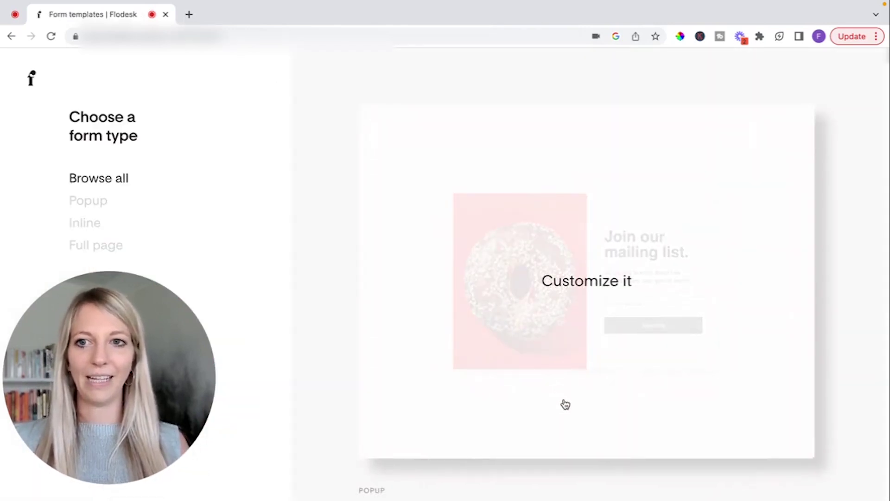
pyautogui.scroll(-4, 568, 385)
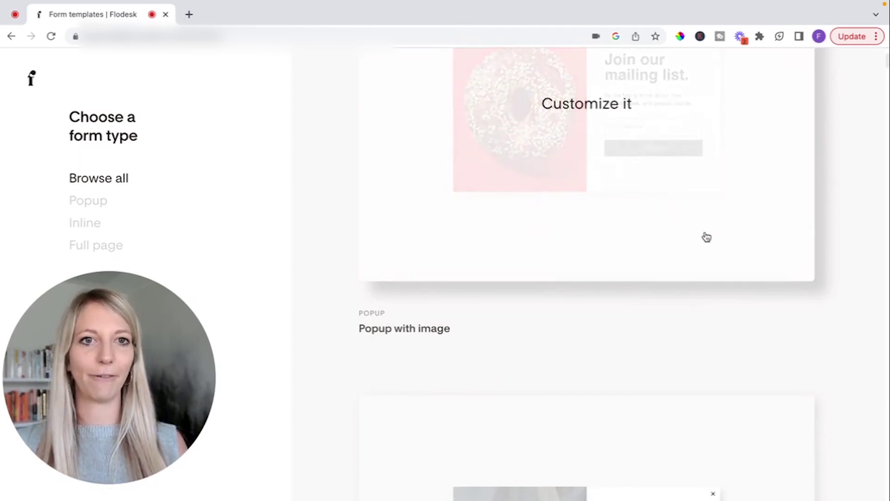
pyautogui.scroll(-4, 782, 395)
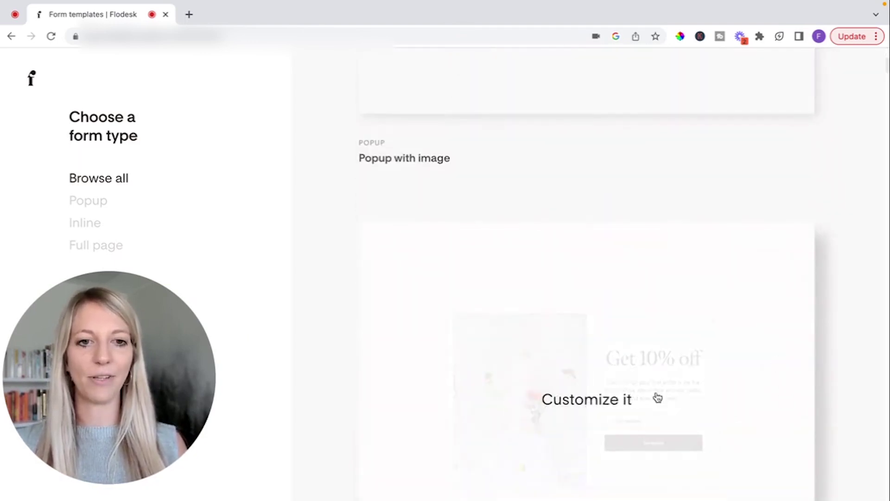
pyautogui.scroll(-7, 666, 176)
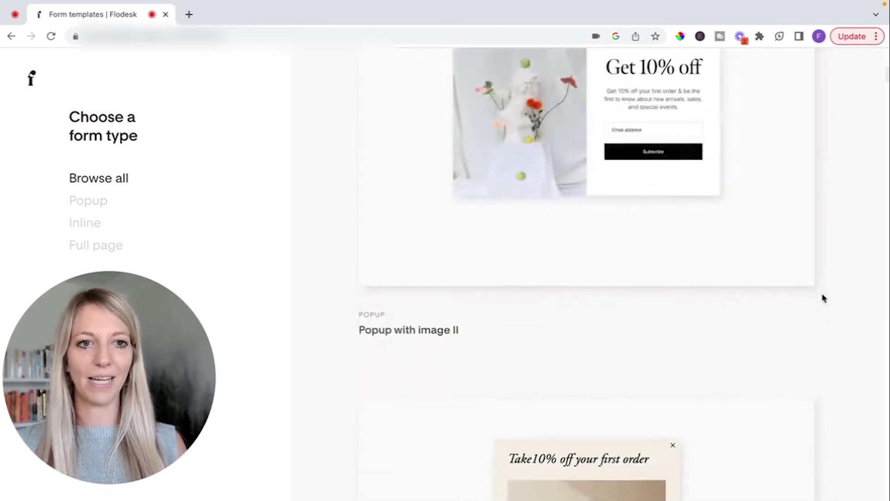
pyautogui.scroll(-18, 823, 299)
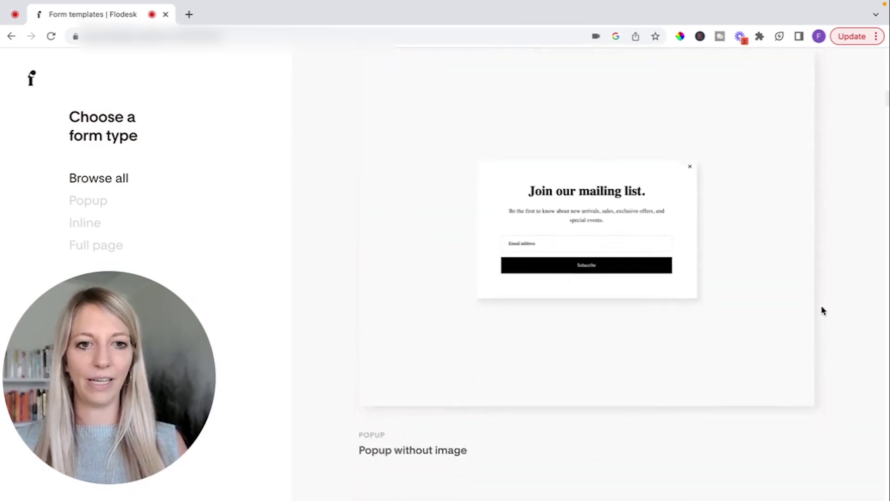
pyautogui.scroll(-12, 822, 306)
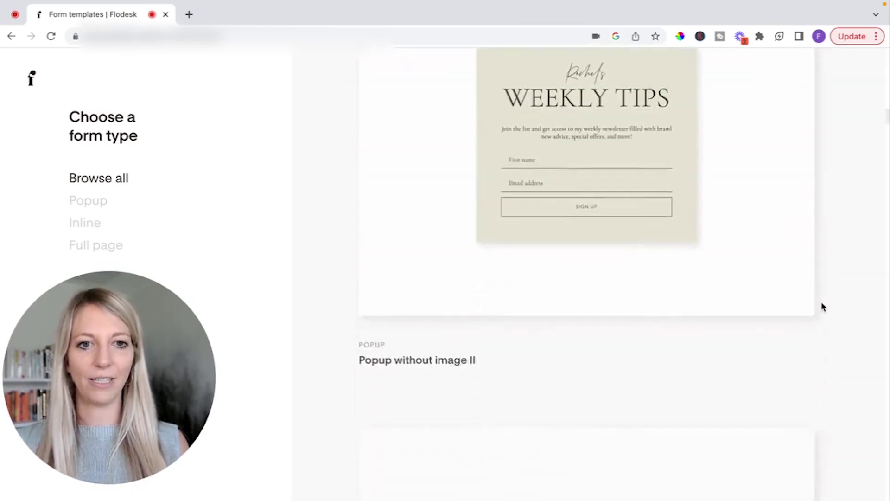
pyautogui.scroll(-20, 823, 307)
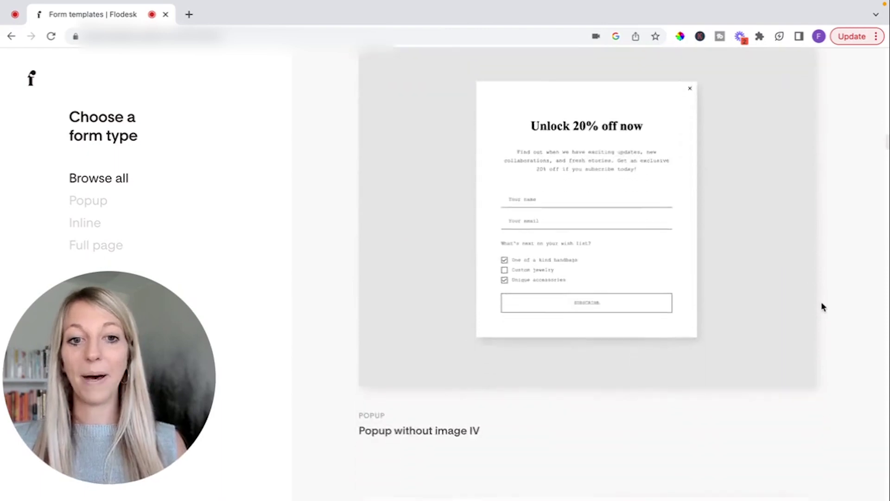
pyautogui.scroll(-9, 823, 306)
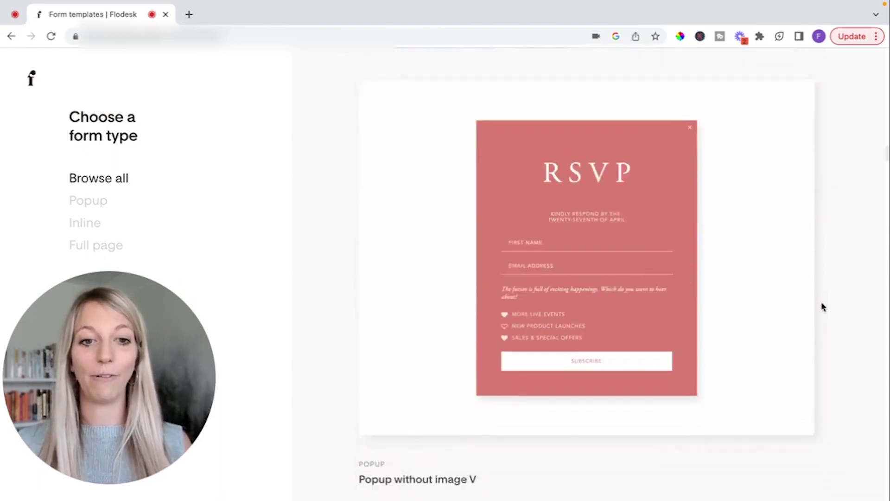
pyautogui.scroll(-9, 822, 307)
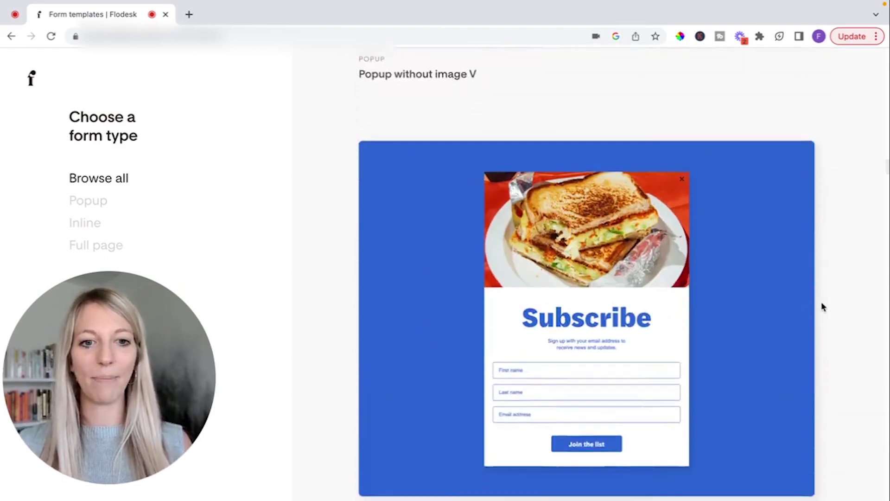
pyautogui.scroll(-10, 822, 307)
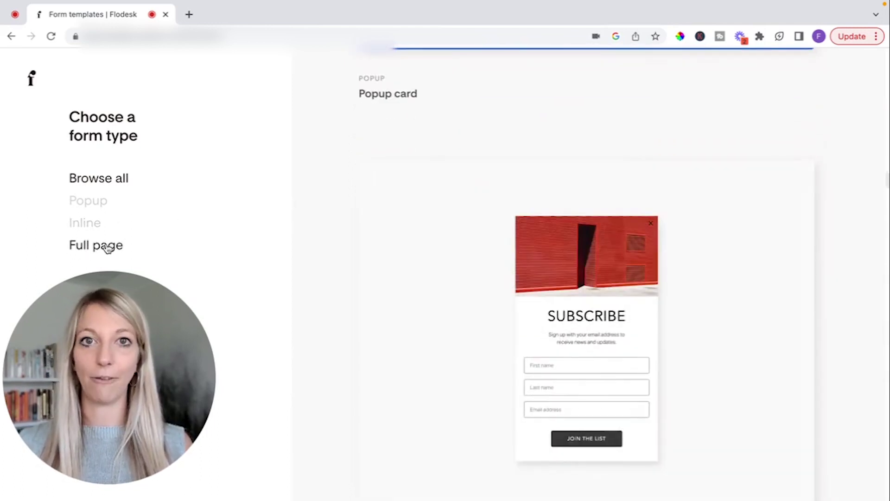
# Filter templates to Full page and customize the 'Grab the free guide' template
pyautogui.click(107, 250)
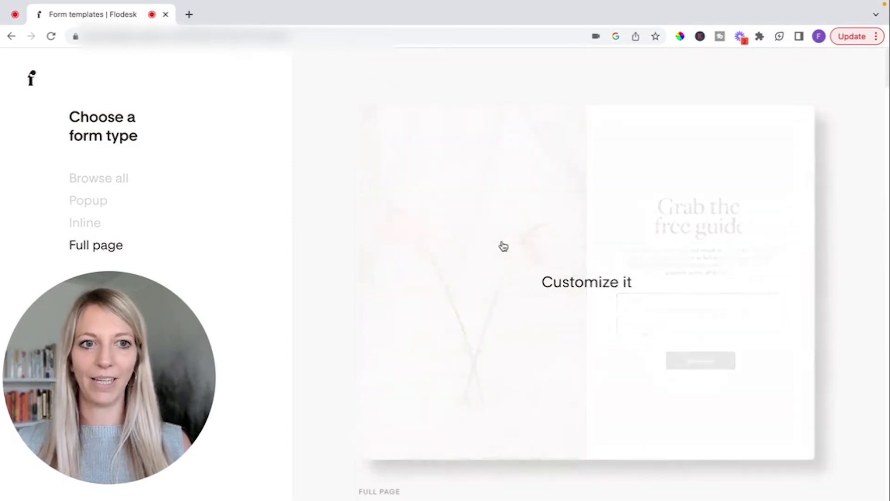
pyautogui.scroll(-15, 869, 362)
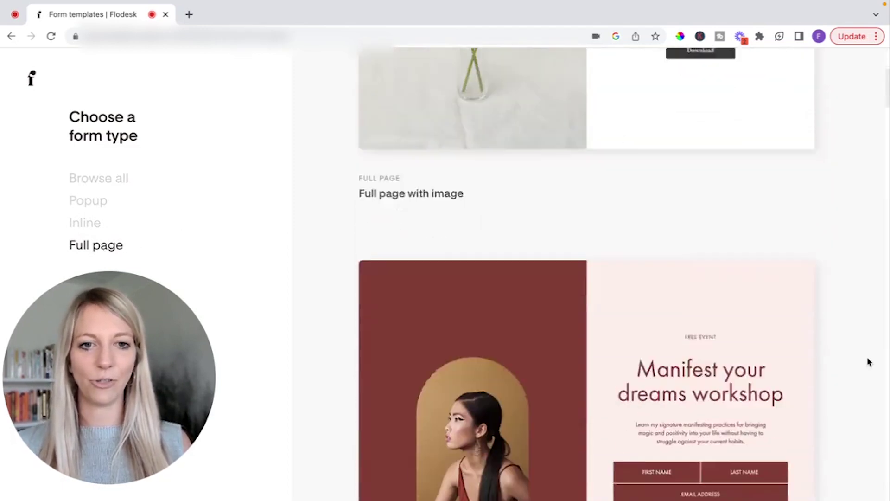
pyautogui.scroll(-20, 869, 362)
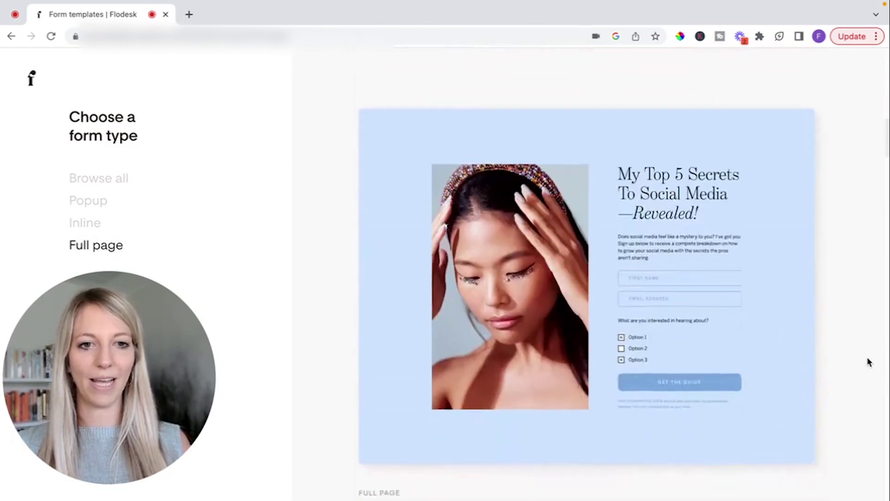
pyautogui.scroll(20, 868, 361)
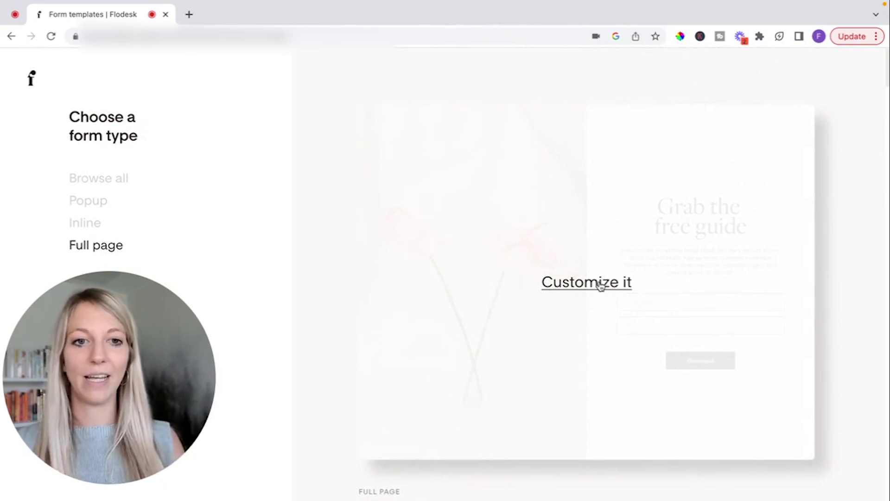
pyautogui.click(601, 283)
# Attach the Side Hustle Roadmap segment to the new form and select its image area
pyautogui.click(512, 317)
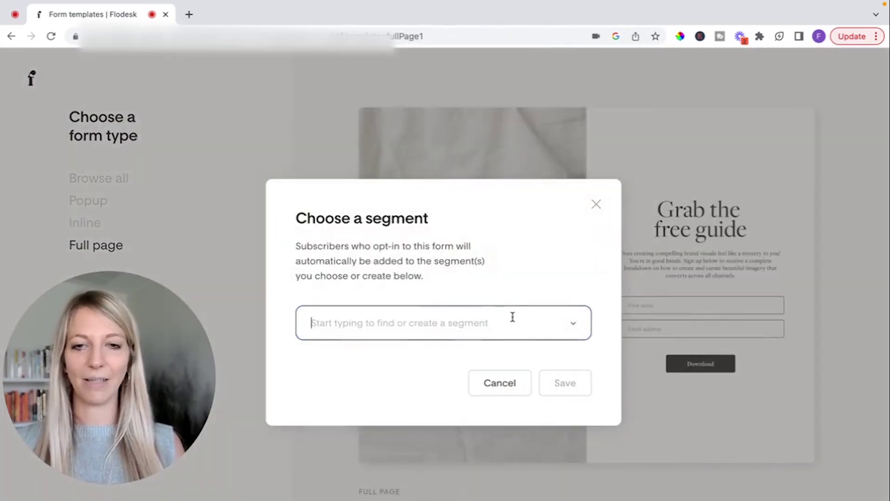
pyautogui.click(578, 323)
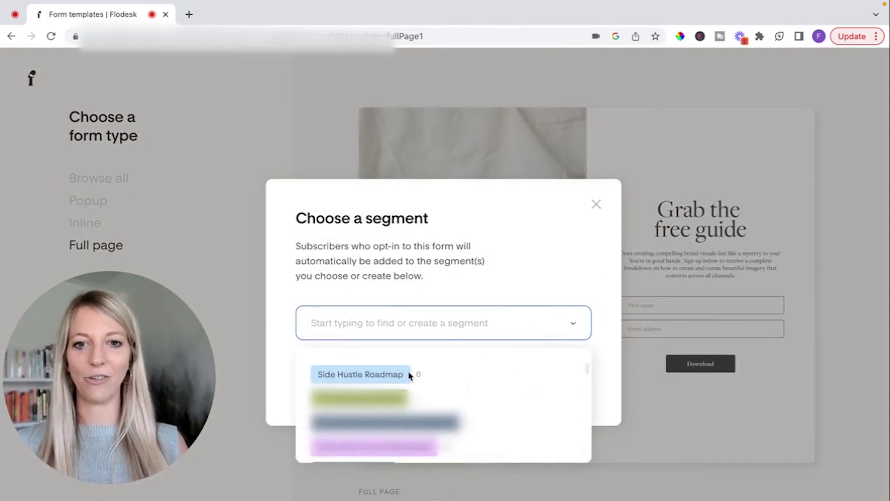
pyautogui.click(382, 383)
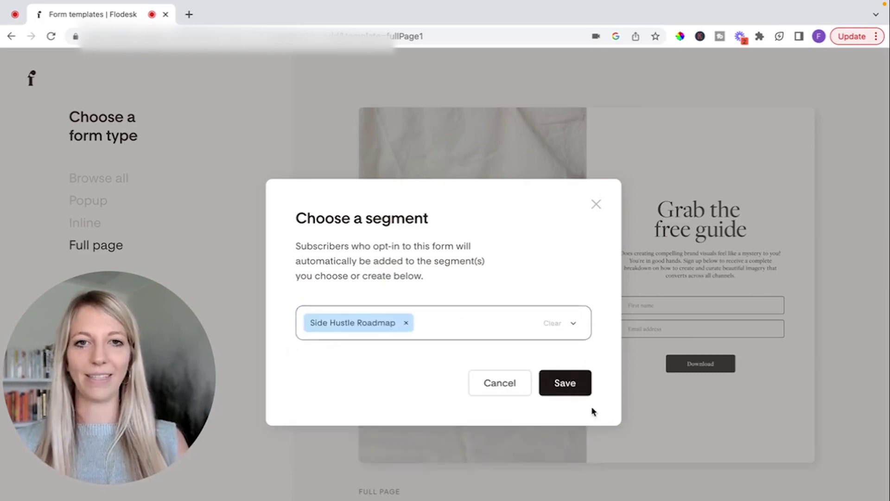
pyautogui.click(575, 385)
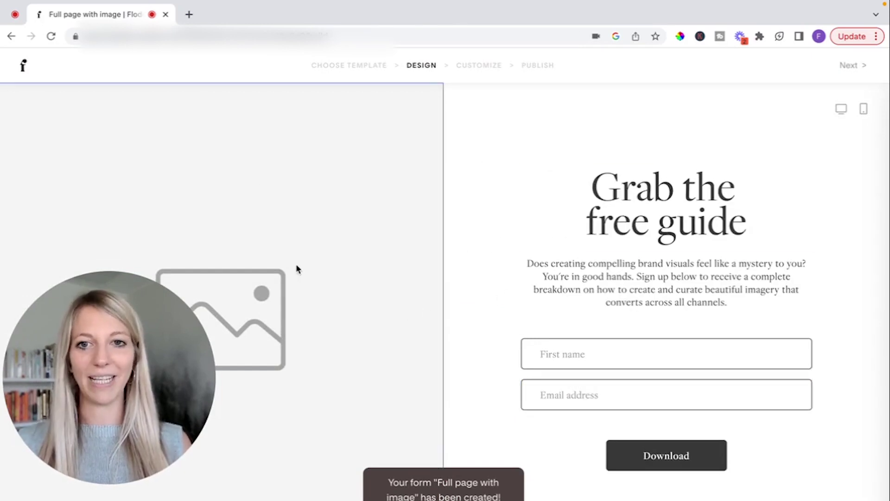
pyautogui.click(289, 284)
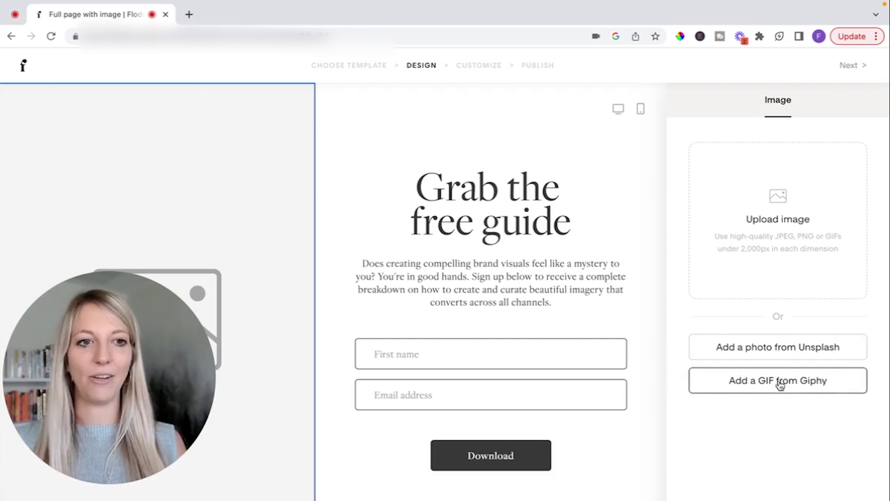
# Upload the Side Hustle Roadmap mockup photo from the computer as the form image
pyautogui.click(775, 227)
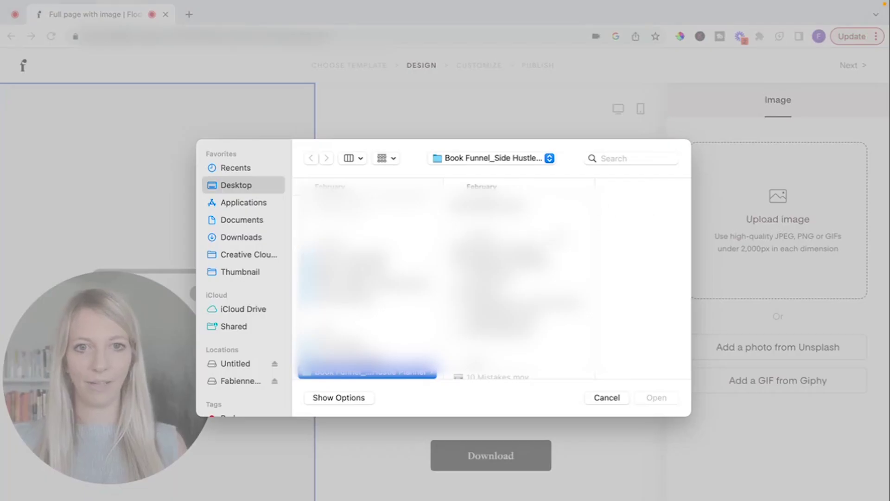
pyautogui.doubleClick(366, 198)
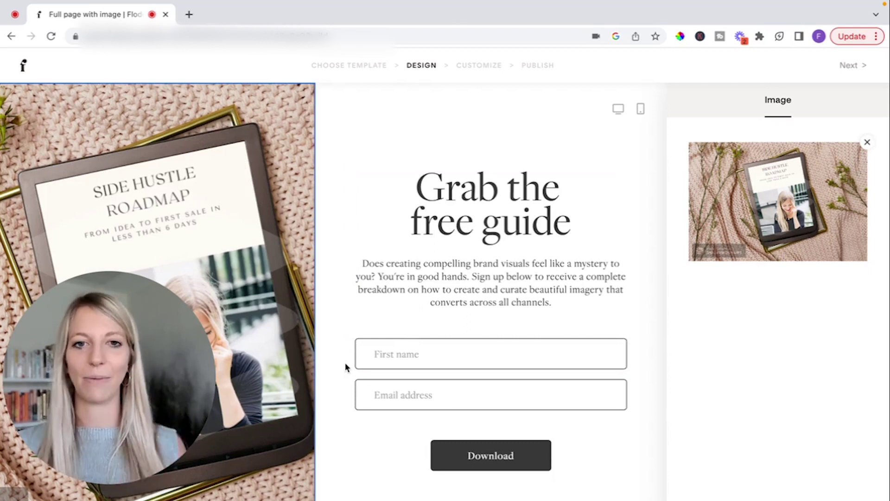
pyautogui.tripleClick(479, 204)
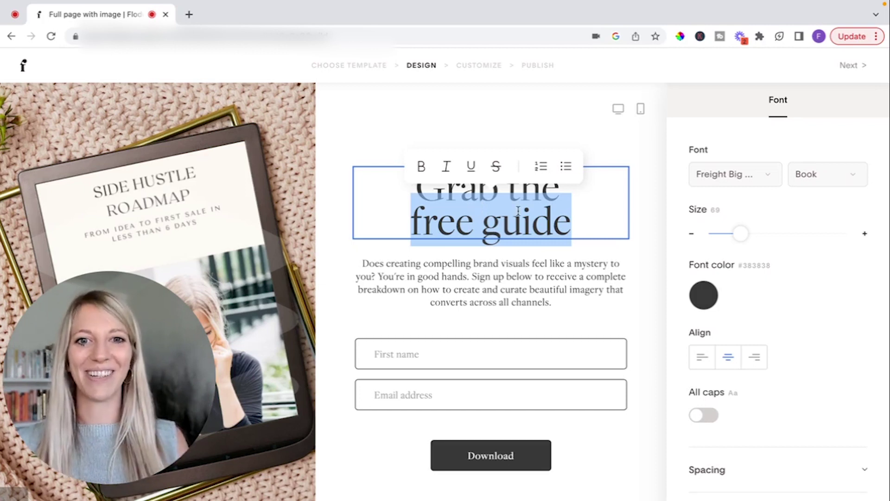
# Set both lines of the 'Grab the free guide' heading to the Misty script font
pyautogui.click(534, 227)
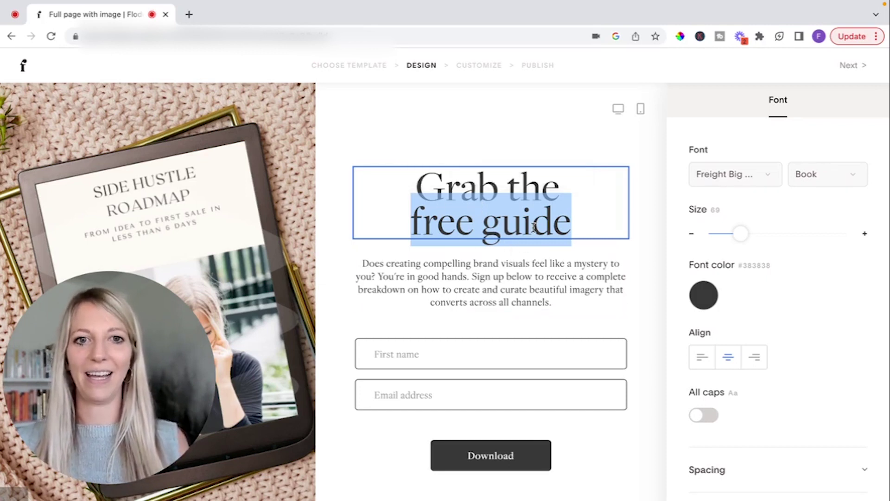
pyautogui.tripleClick(494, 184)
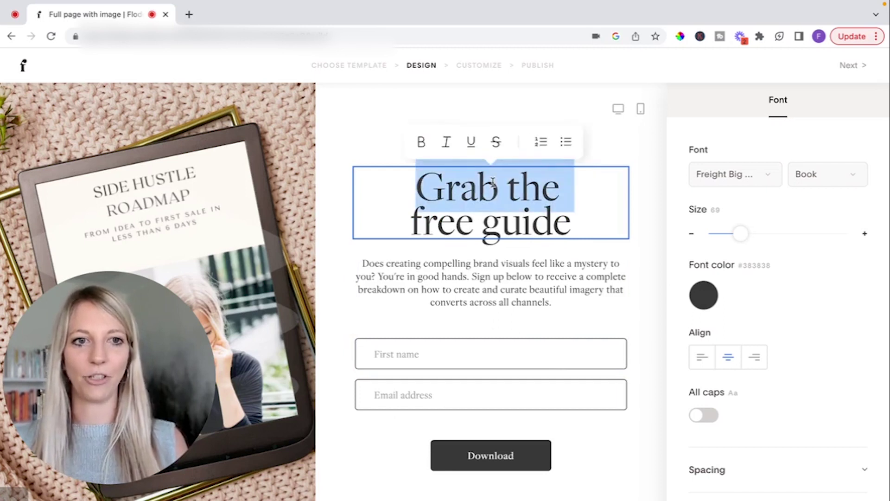
pyautogui.hotkey('ctrl', 'a')
pyautogui.click(729, 175)
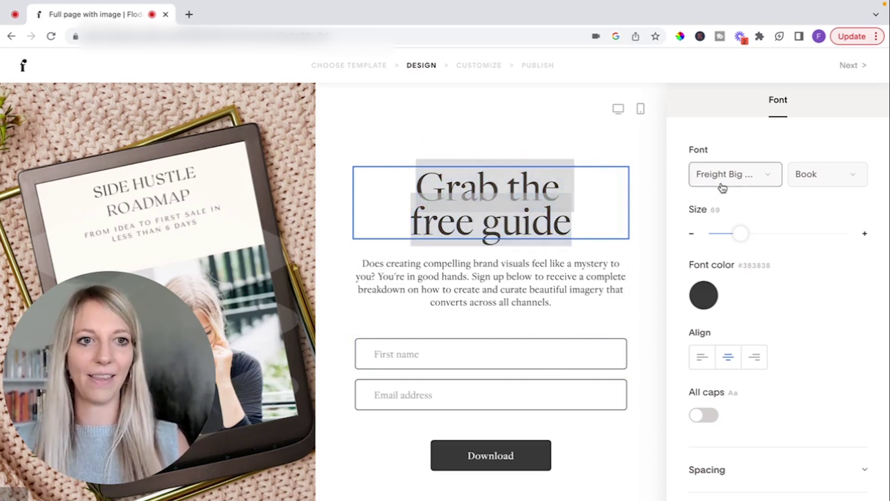
pyautogui.scroll(-10, 738, 317)
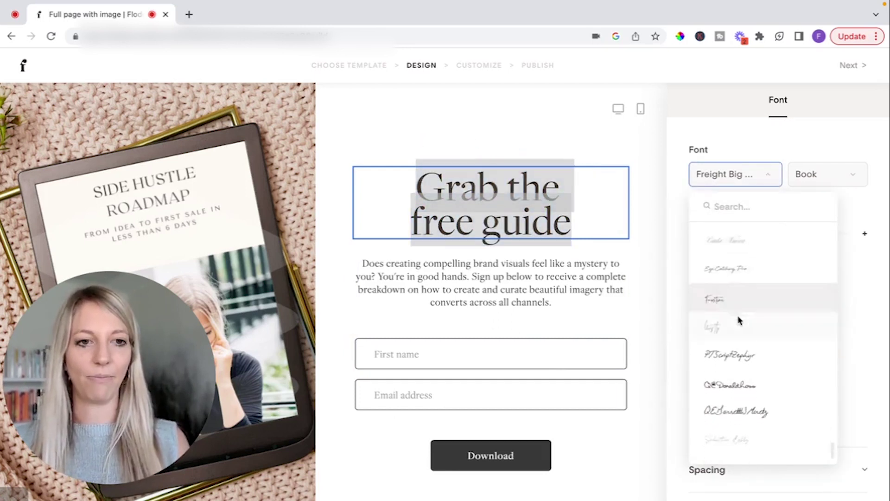
pyautogui.scroll(-2, 739, 320)
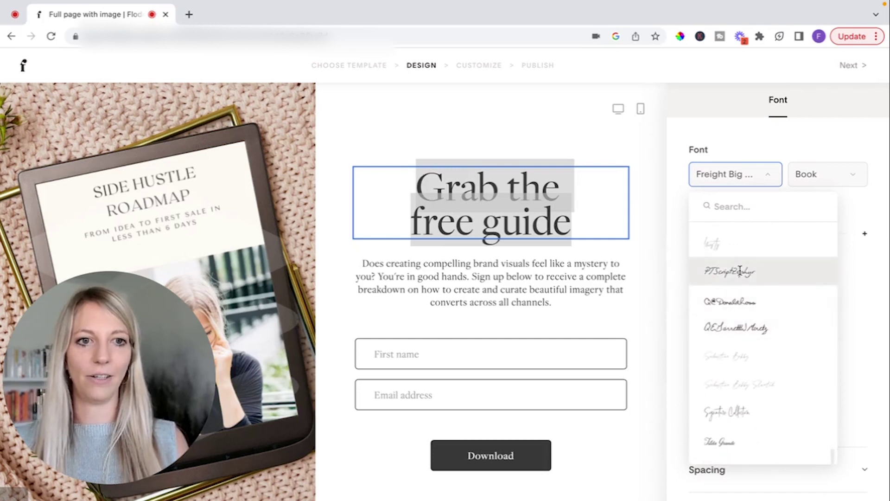
pyautogui.moveTo(741, 272); pyautogui.dragTo(745, 248)
pyautogui.click(745, 246)
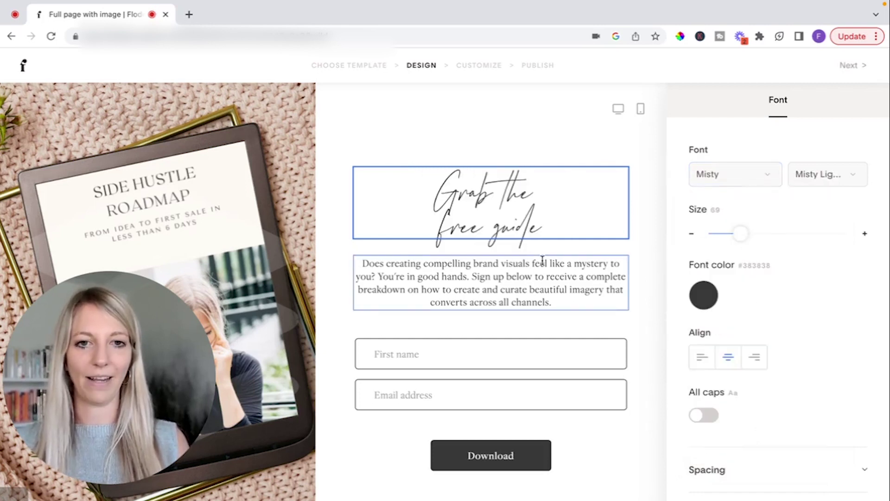
# Preview the form on mobile and desktop, then return to editing and proceed
pyautogui.click(541, 261)
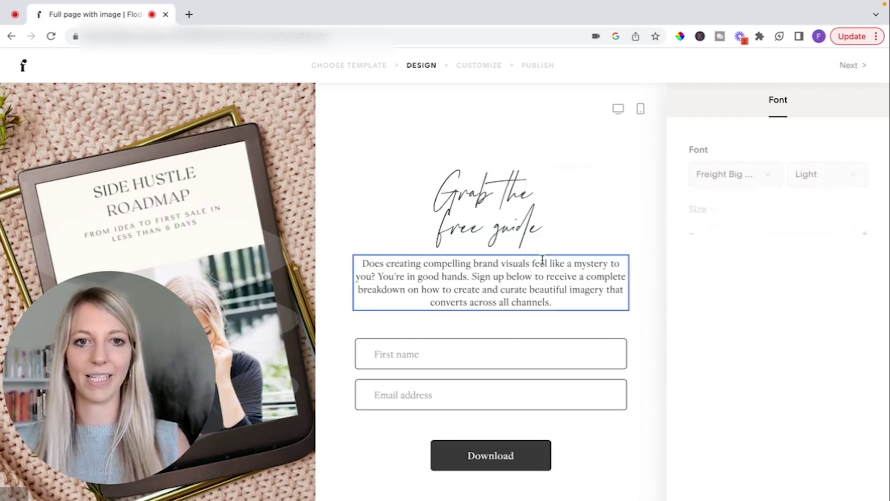
pyautogui.click(641, 112)
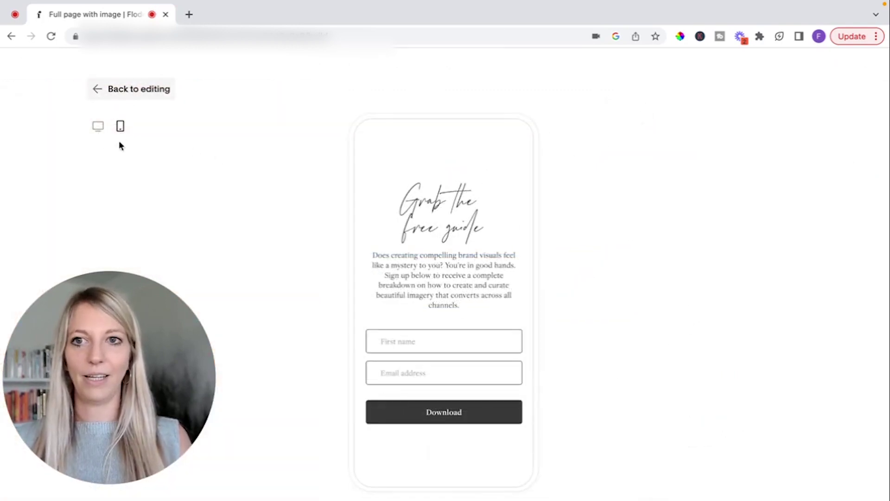
pyautogui.click(98, 127)
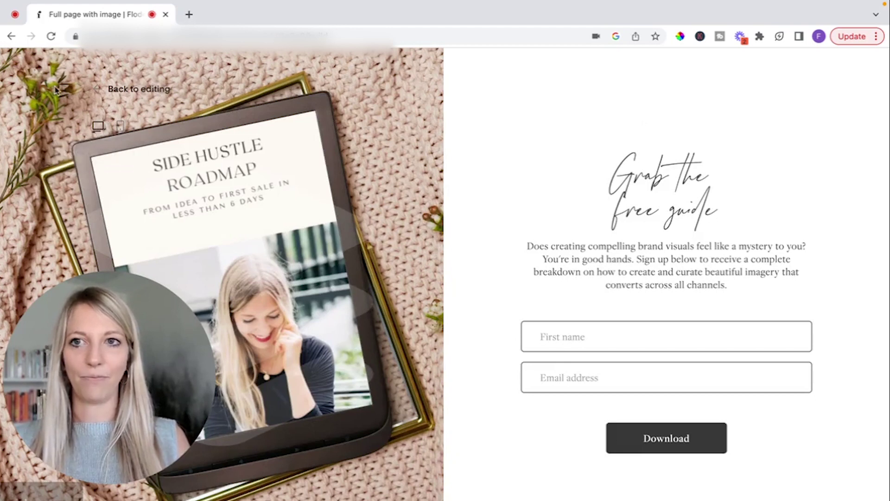
pyautogui.click(108, 92)
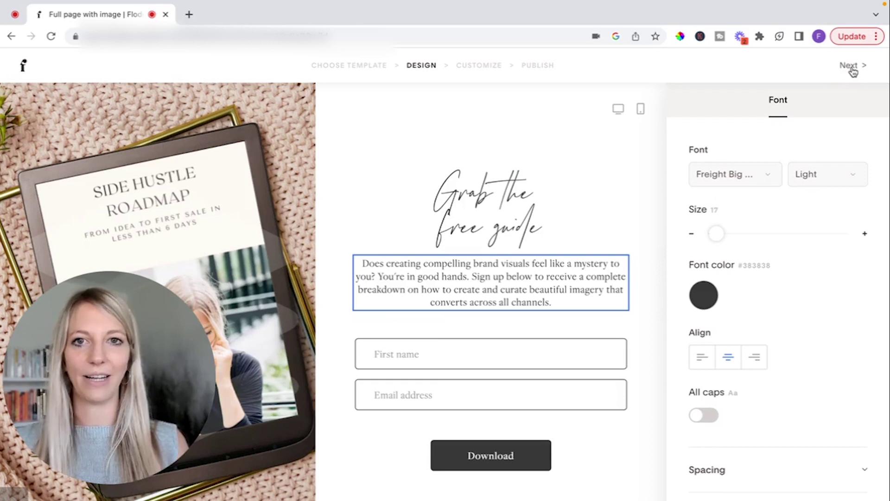
pyautogui.click(853, 69)
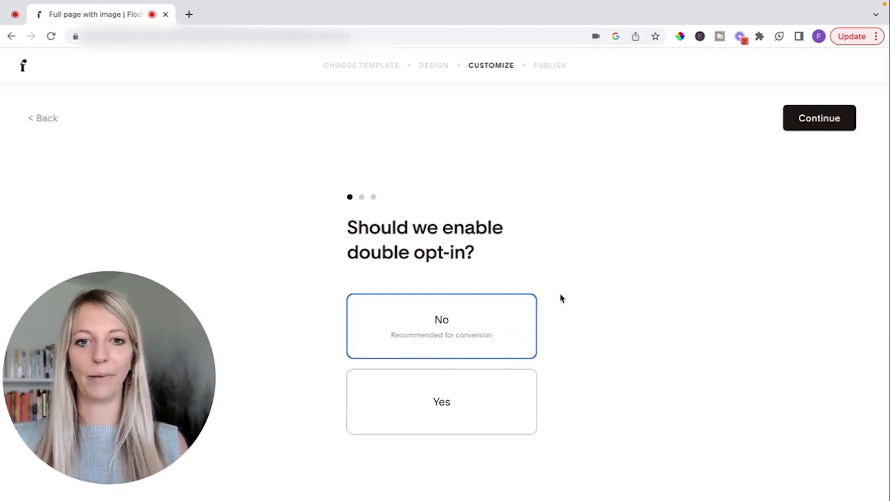
# Leave double opt-in off, keep opt-in notifications on, and choose Display success message
pyautogui.click(831, 129)
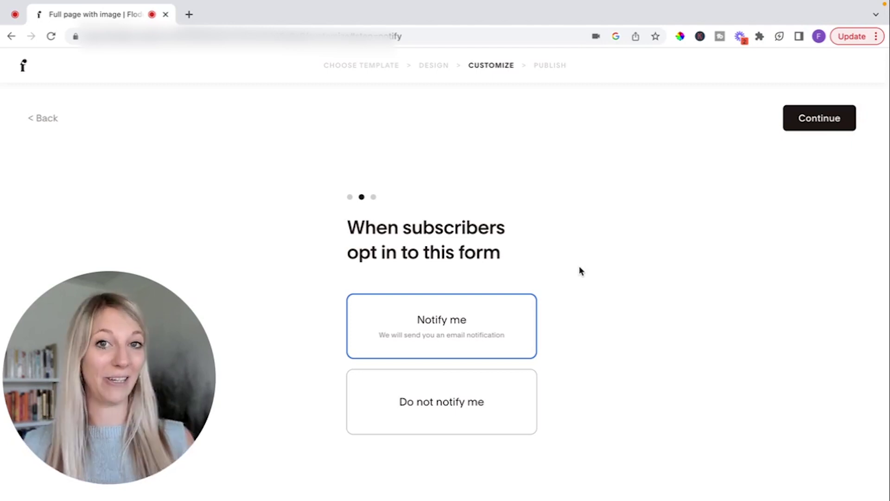
pyautogui.click(830, 116)
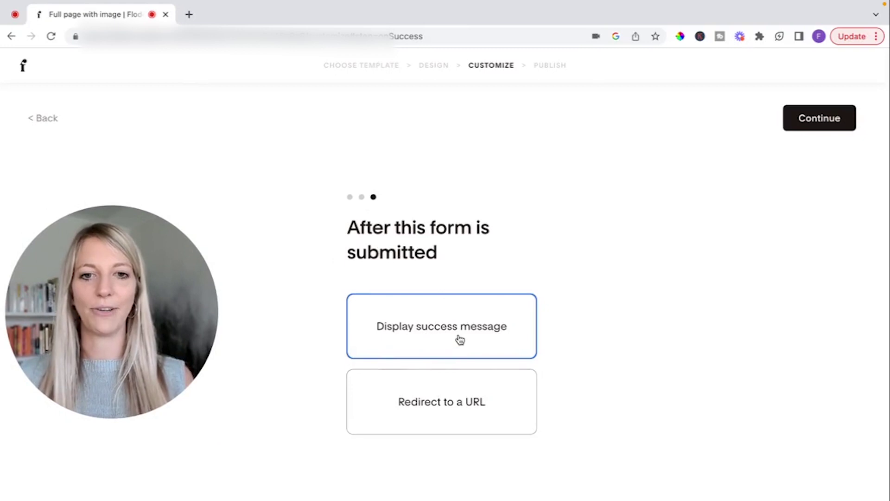
pyautogui.click(463, 404)
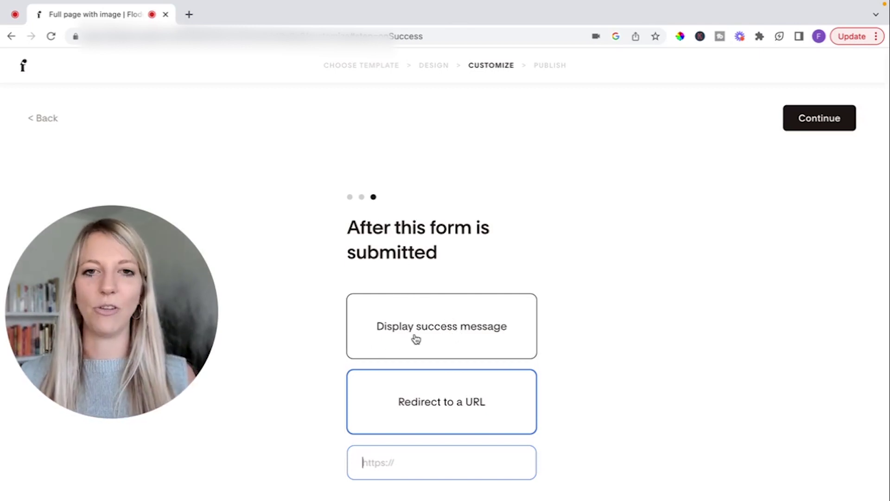
pyautogui.click(457, 335)
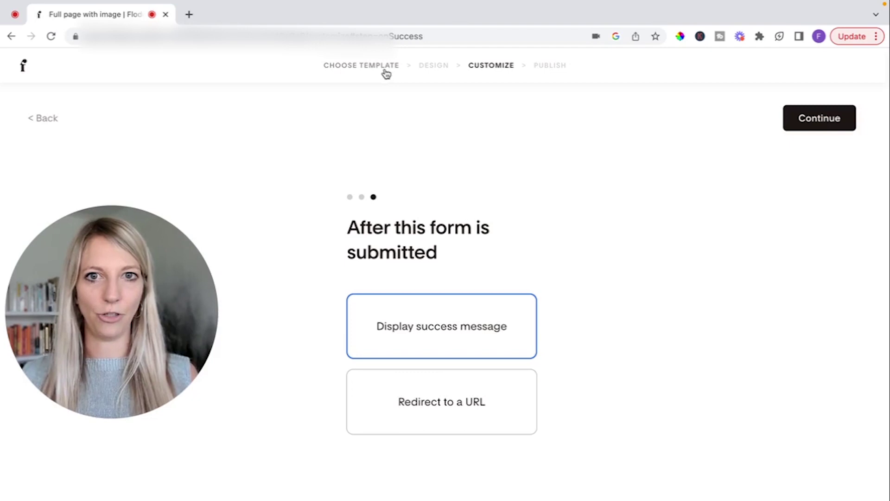
# In the design settings, try and revert the interest checkboxes and mobile image options
pyautogui.click(427, 69)
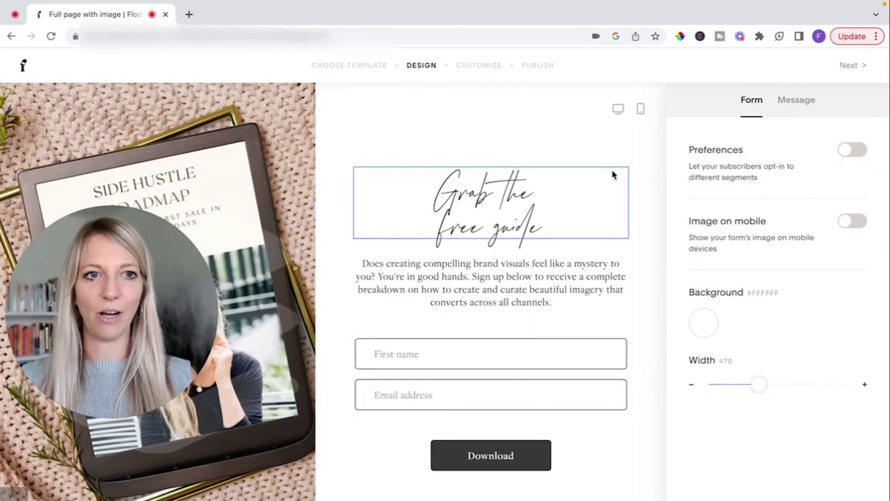
pyautogui.click(612, 175)
pyautogui.click(638, 163)
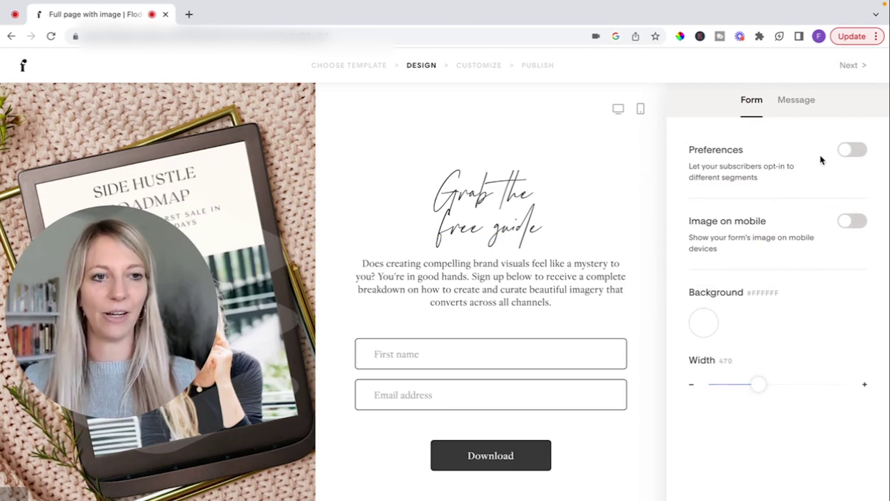
pyautogui.click(858, 151)
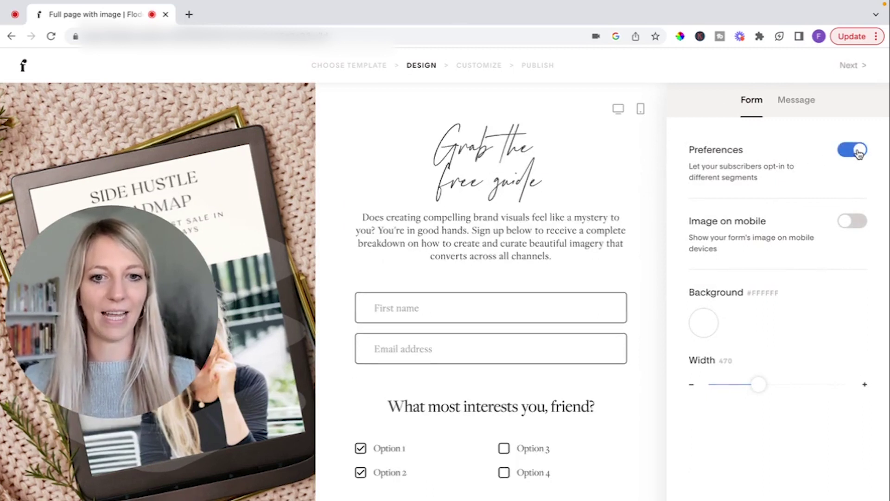
pyautogui.click(859, 152)
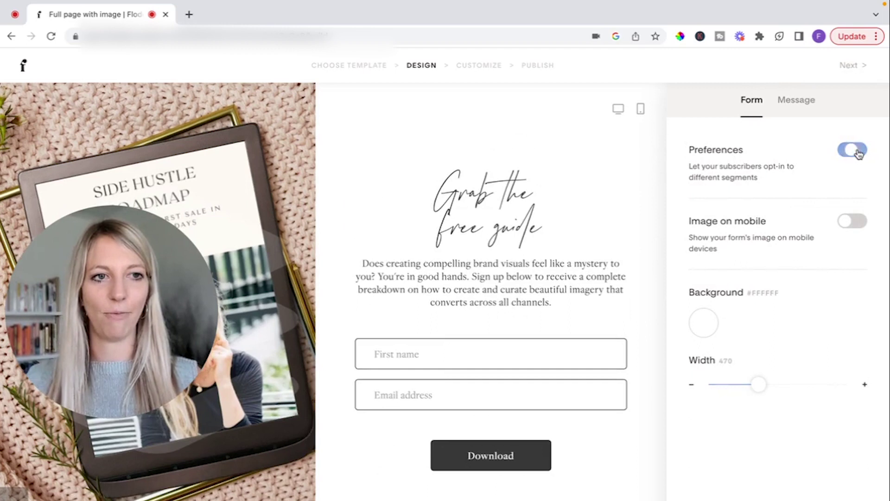
pyautogui.click(853, 223)
pyautogui.click(853, 223)
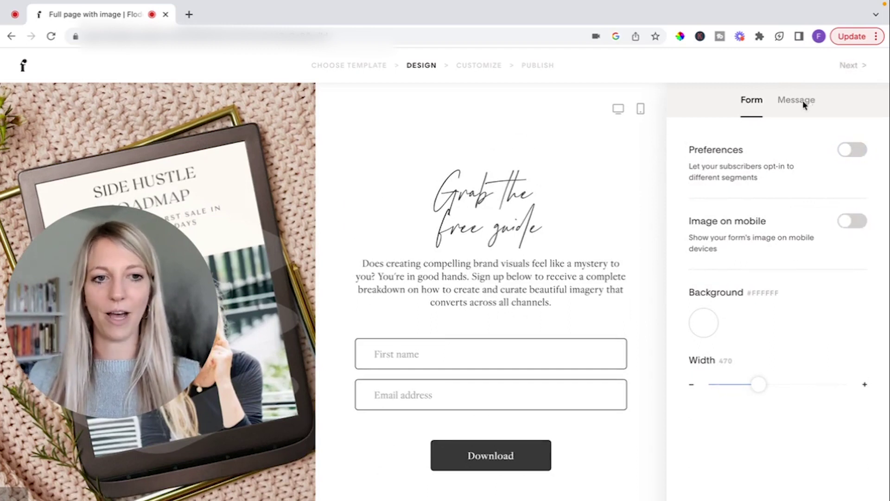
# Choose the Friendly thank-you message 'Thanks! Keep an eye on your inbox for updates.'
pyautogui.click(797, 99)
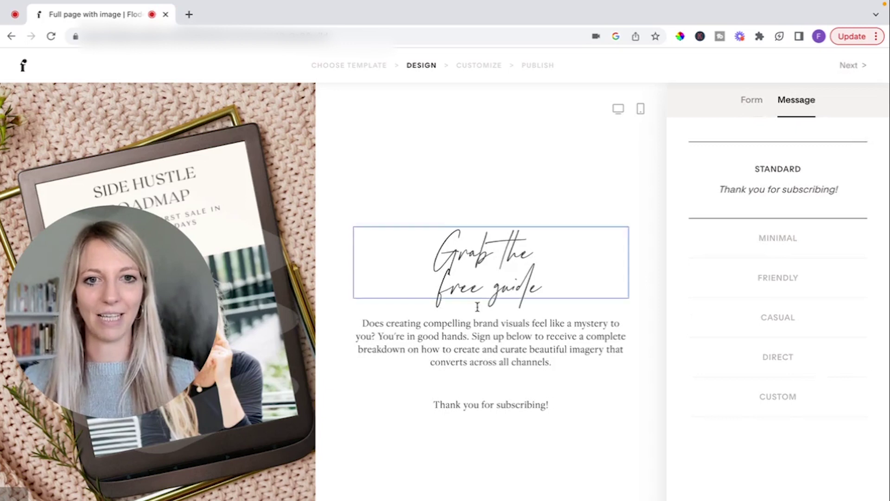
pyautogui.click(773, 277)
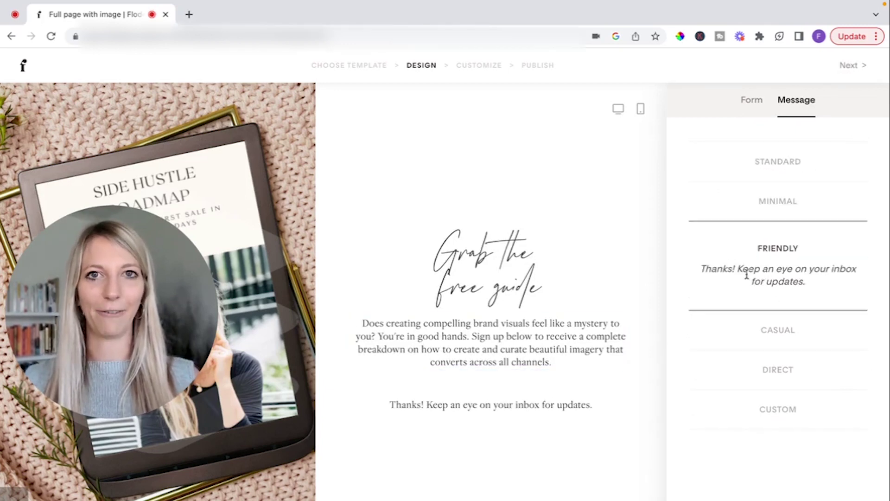
pyautogui.click(778, 344)
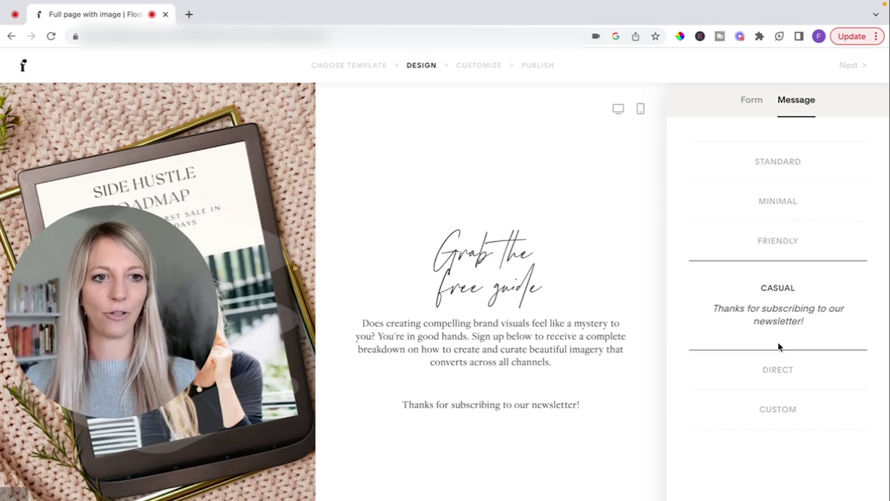
pyautogui.click(782, 410)
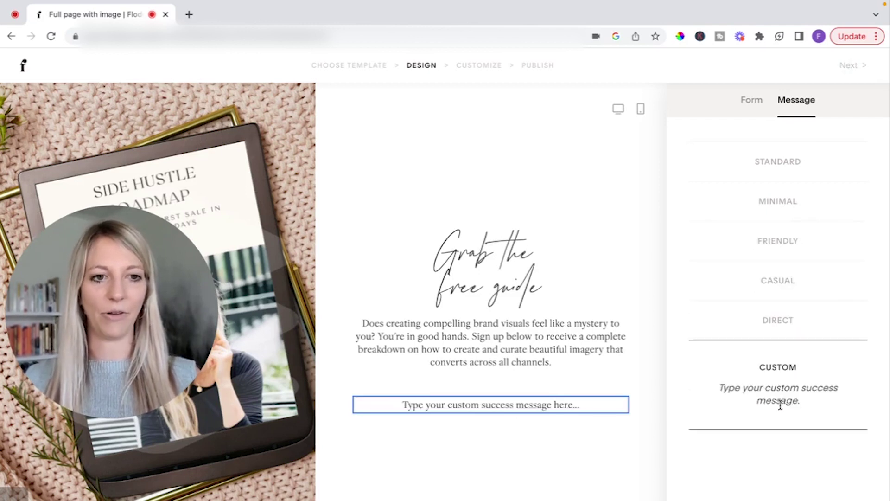
pyautogui.click(772, 307)
pyautogui.click(766, 242)
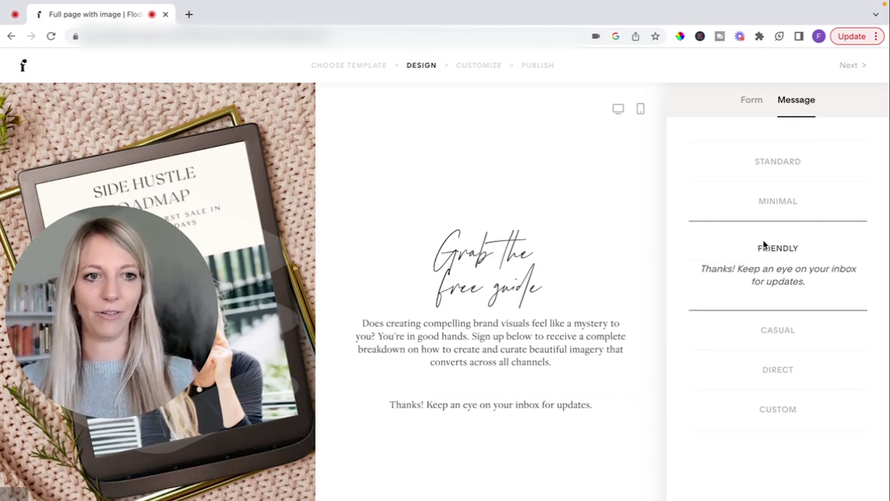
pyautogui.click(475, 67)
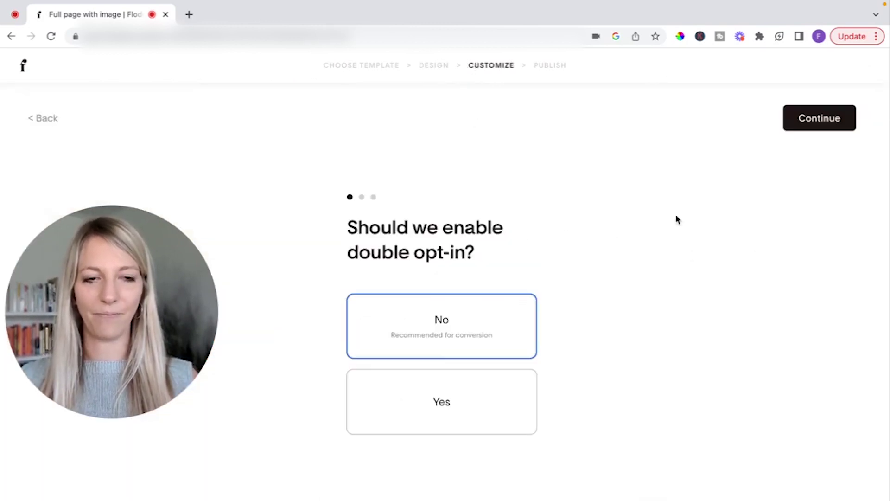
# Keep the default opt-in settings, publish the form, copy its link, and edit the link preview
pyautogui.click(802, 126)
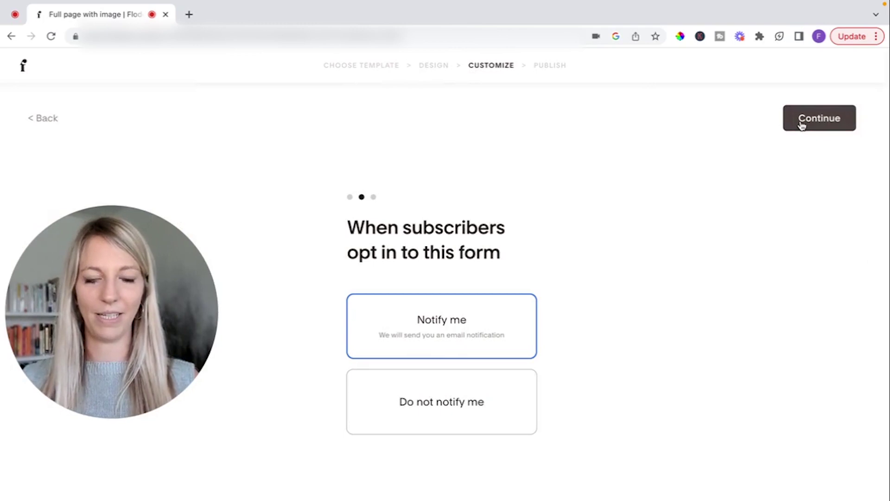
pyautogui.click(802, 126)
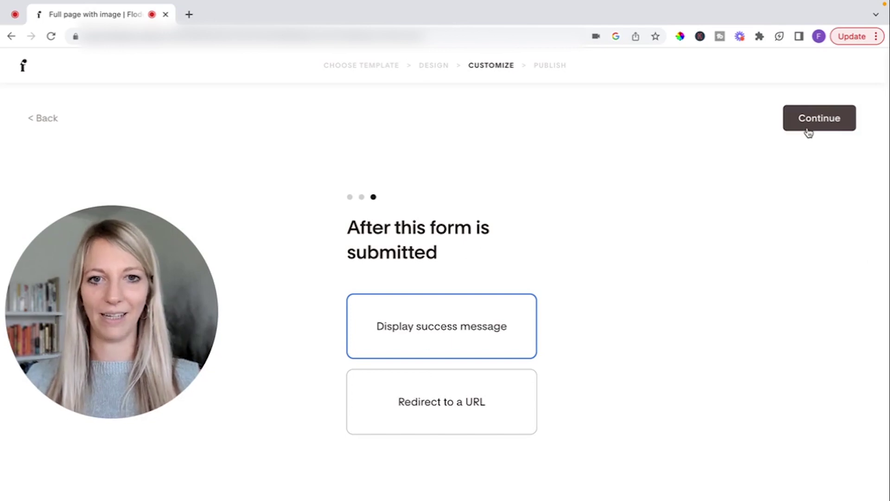
pyautogui.click(809, 133)
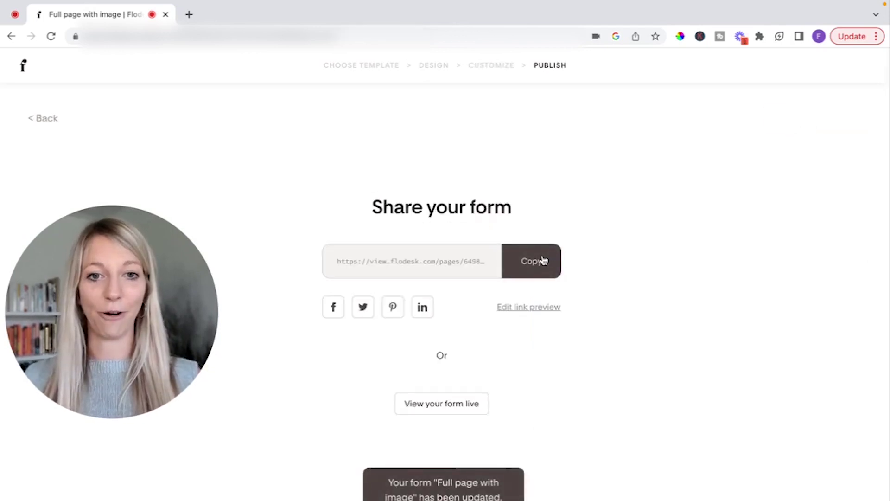
pyautogui.click(544, 261)
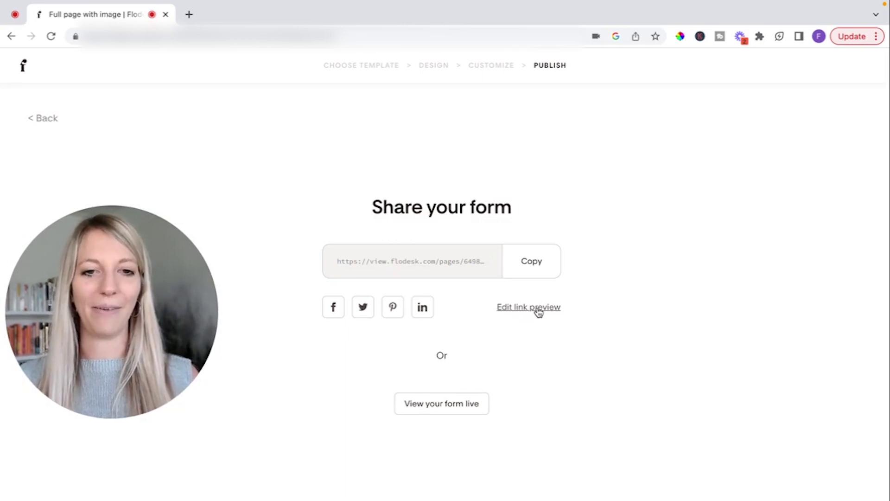
pyautogui.click(538, 310)
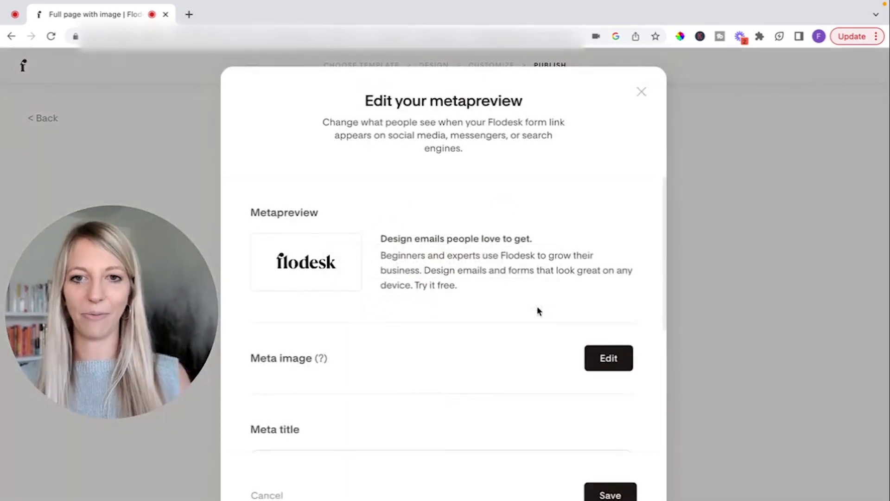
# Set the link preview's meta image to smartmockups_ljaimfes.jpg
pyautogui.scroll(-2, 536, 310)
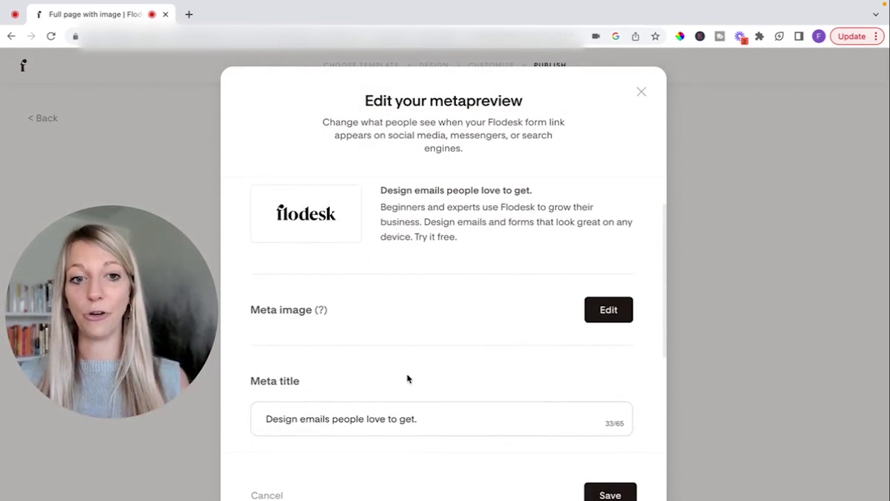
pyautogui.click(302, 420)
pyautogui.scroll(-1, 302, 420)
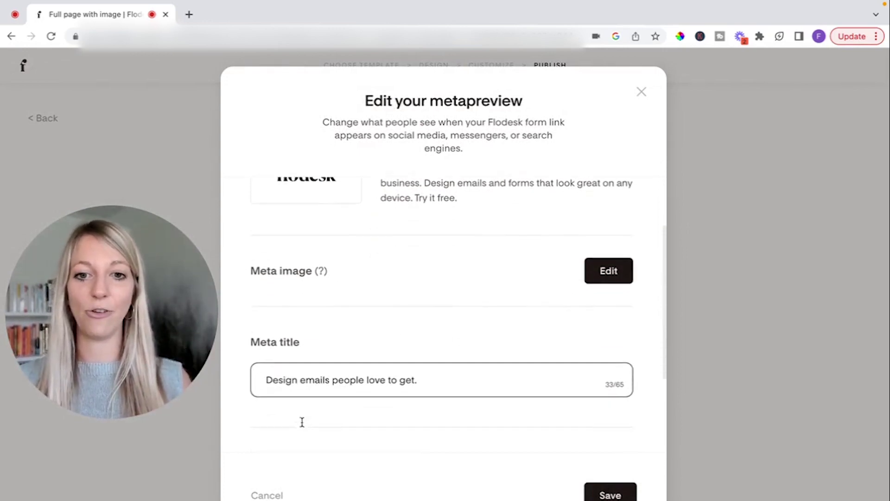
pyautogui.tripleClick(277, 390)
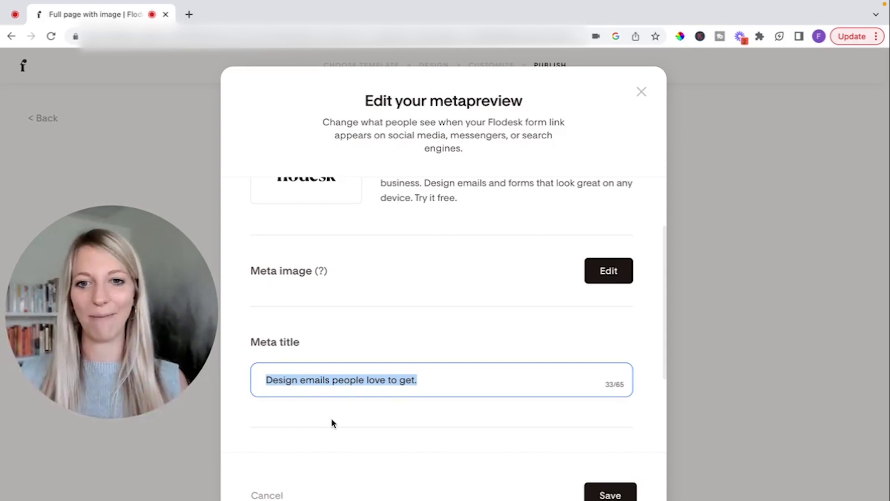
pyautogui.scroll(-2, 331, 418)
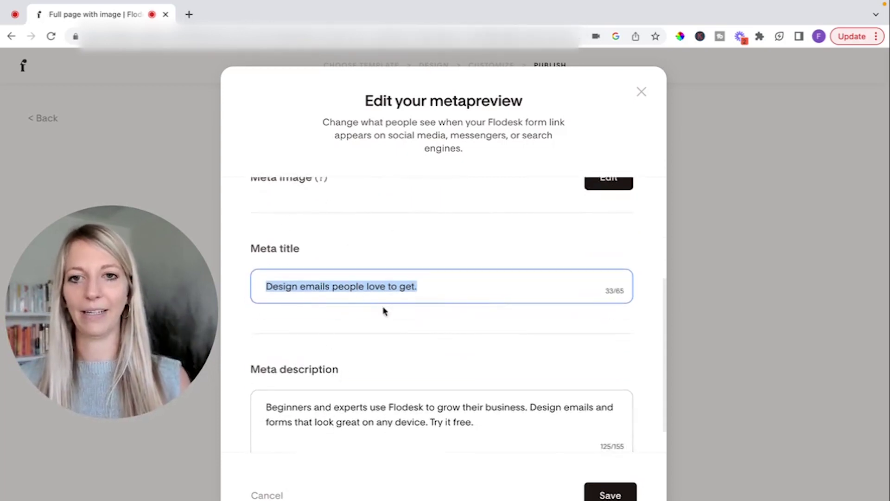
pyautogui.scroll(3, 441, 422)
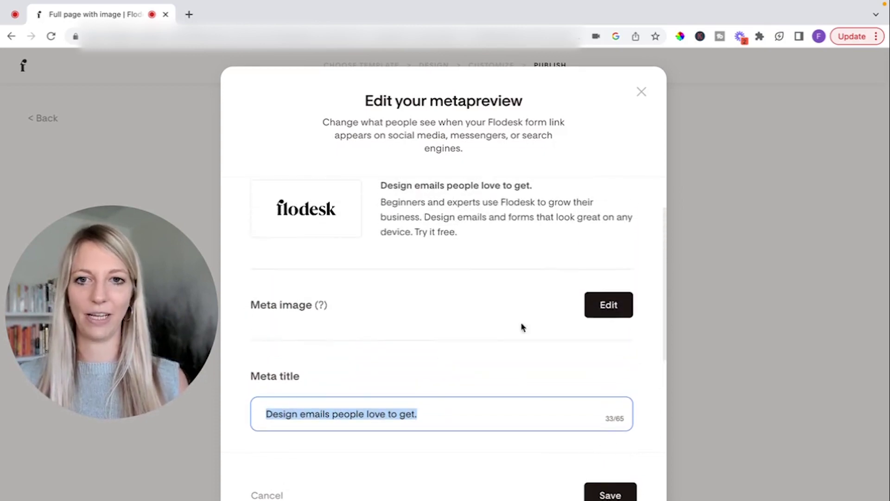
pyautogui.click(606, 305)
pyautogui.click(366, 259)
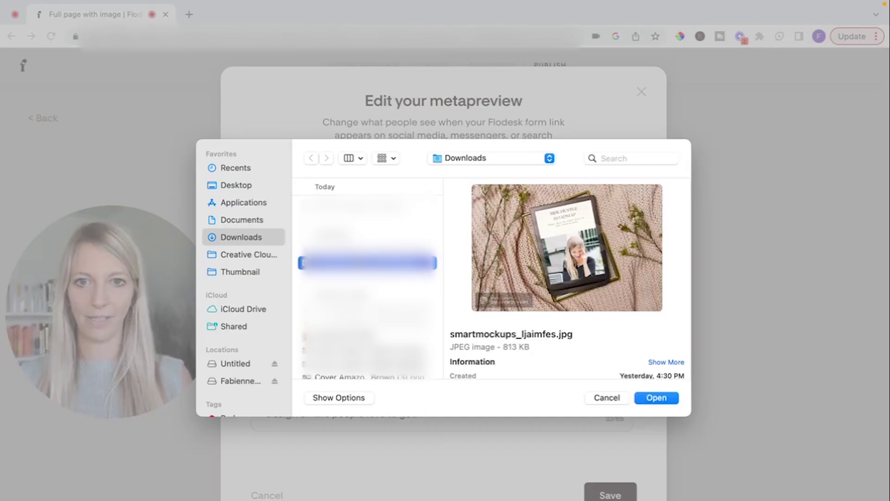
pyautogui.click(657, 398)
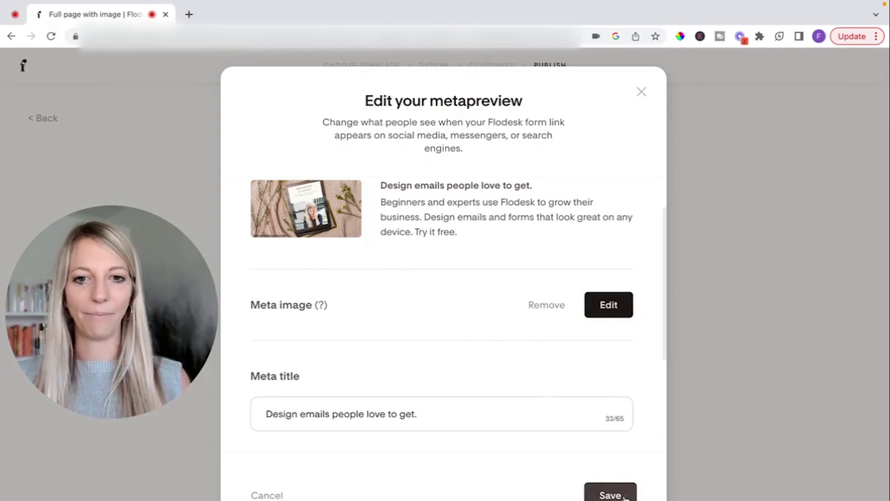
# Change the meta title to 'Your FREE Side Hustle Roadmap' and save it
pyautogui.tripleClick(542, 410)
pyautogui.write('Y')
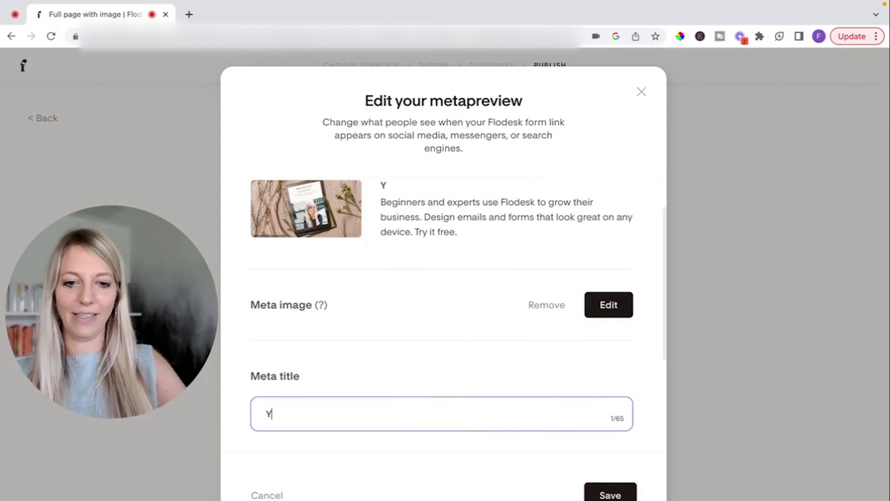
pyautogui.write('our FREE')
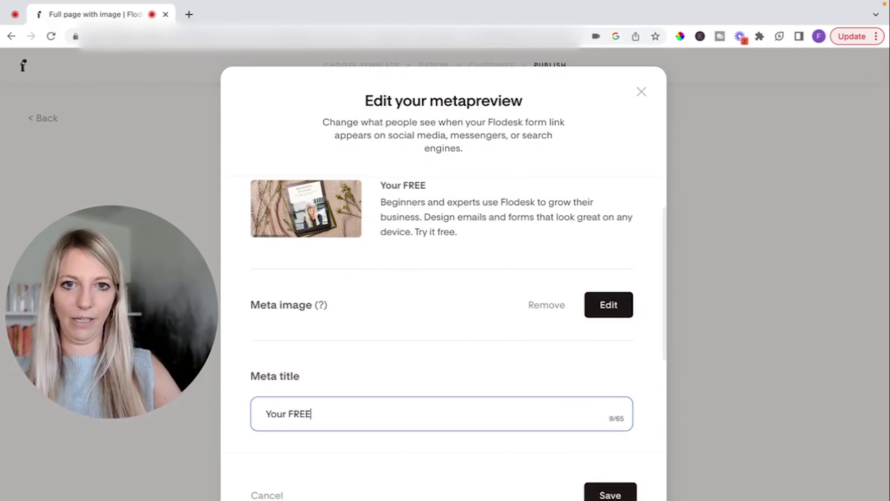
pyautogui.write(' Side Hustl')
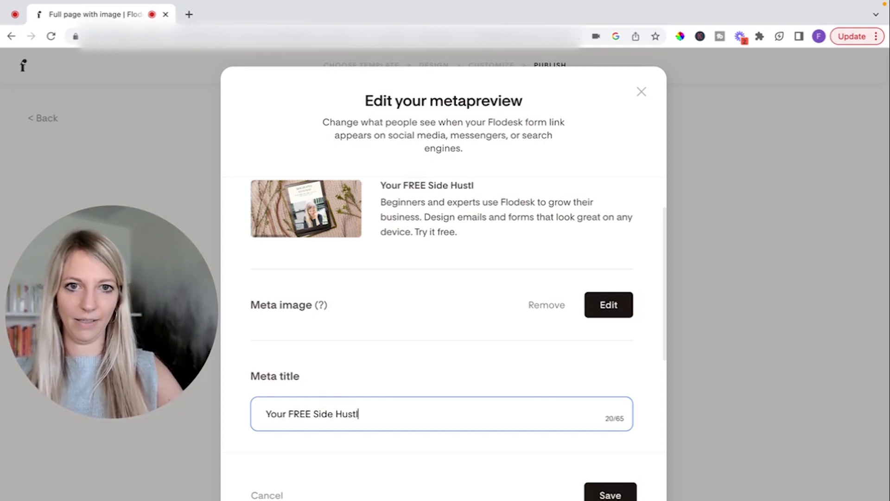
pyautogui.write('e Roadma')
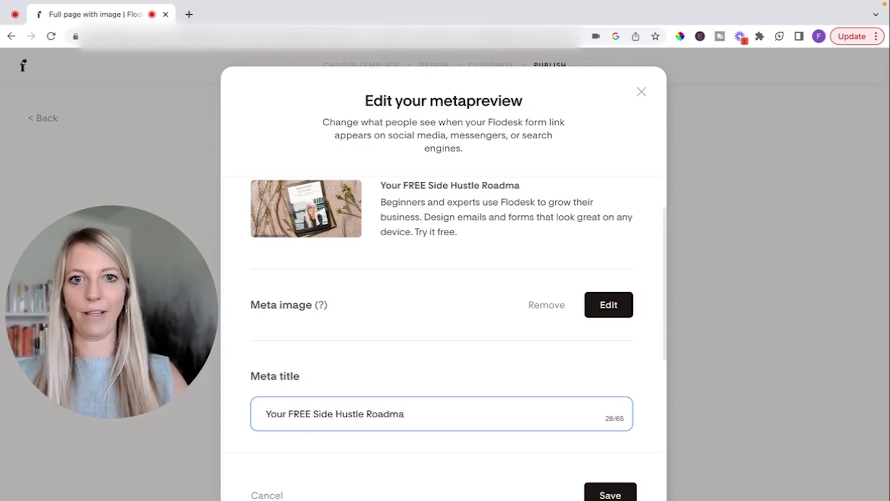
pyautogui.write('p')
pyautogui.scroll(2, 404, 211)
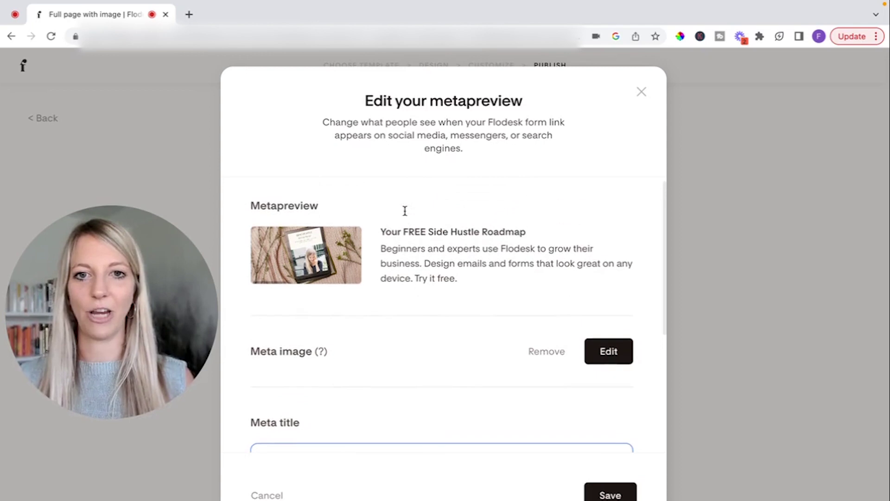
pyautogui.click(628, 496)
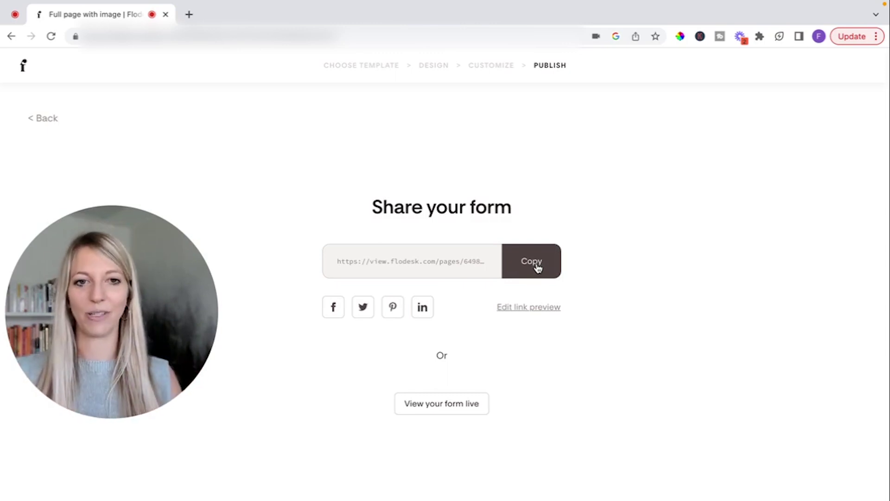
# Recopy the form's share link and start a new workflow
pyautogui.click(539, 268)
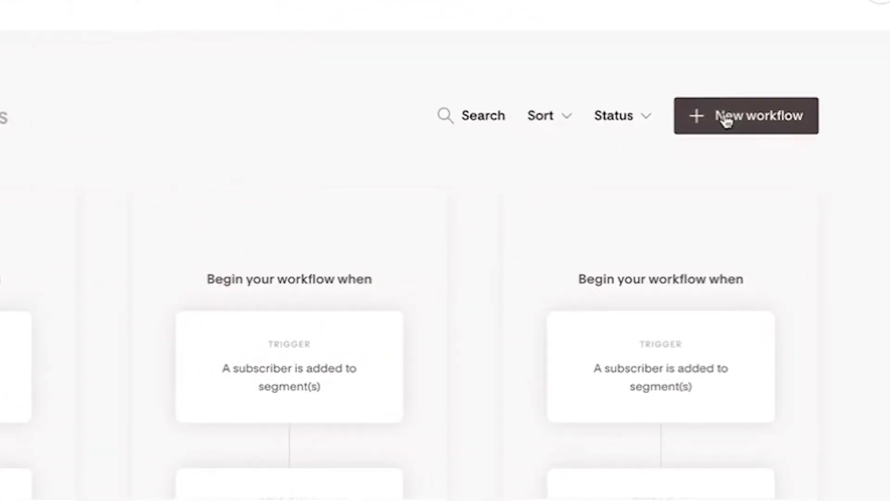
pyautogui.click(730, 147)
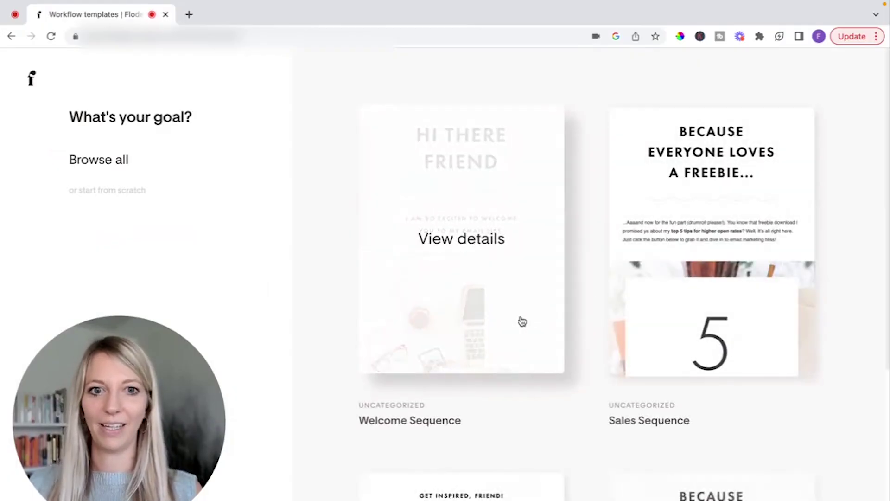
# Create a new workflow from the Lead Magnet Delivery template and customize it
pyautogui.scroll(-6, 598, 397)
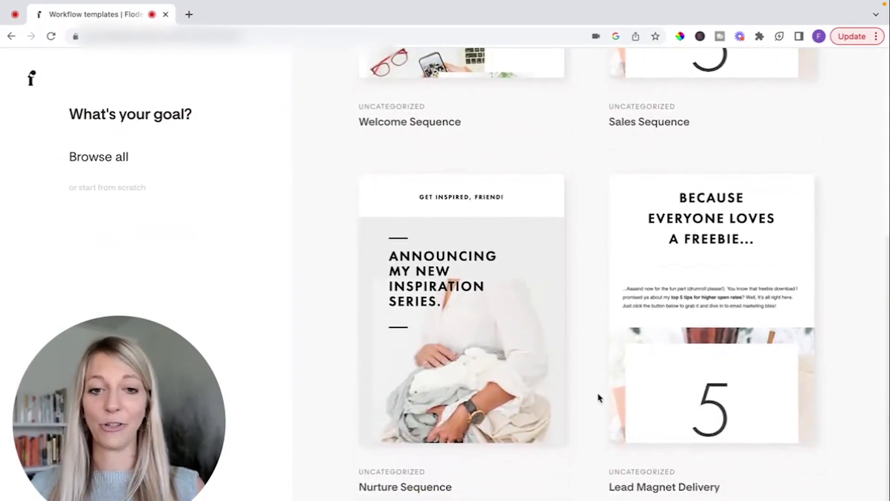
pyautogui.moveTo(469, 308)
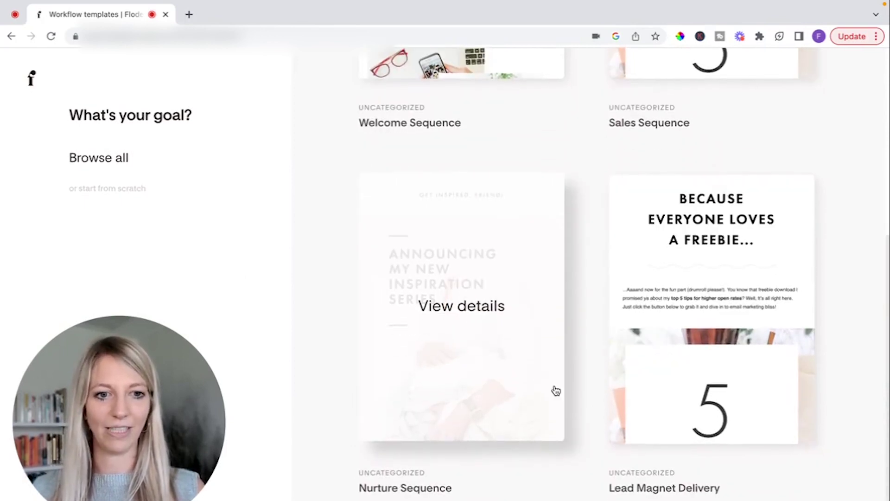
pyautogui.moveTo(718, 323)
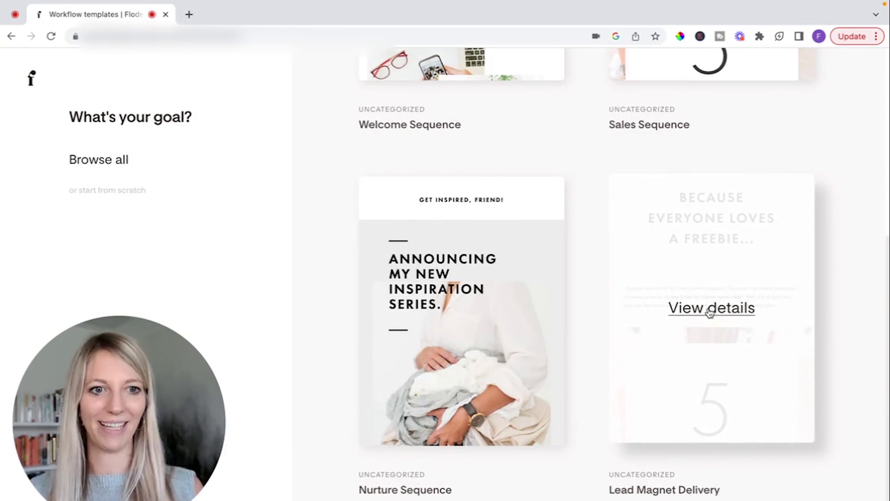
pyautogui.click(709, 313)
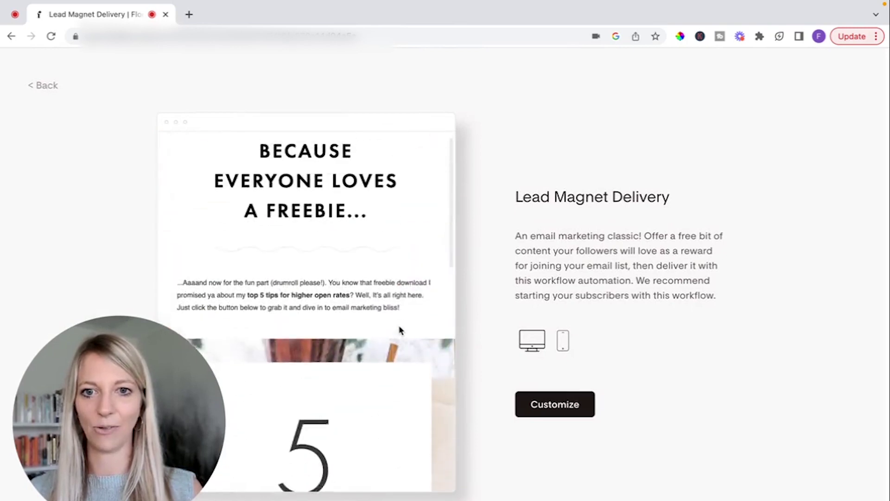
pyautogui.click(579, 408)
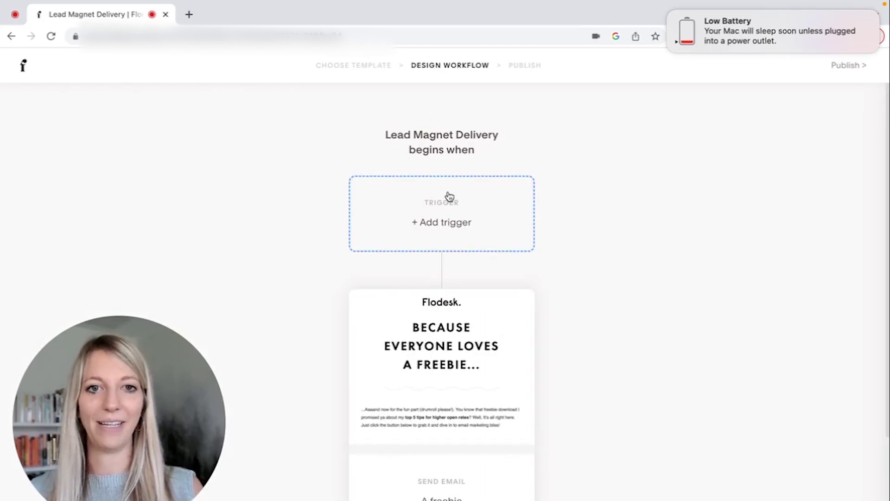
# Set the workflow trigger to a subscriber being added to the Side Hustle Roadmap segment
pyautogui.click(445, 203)
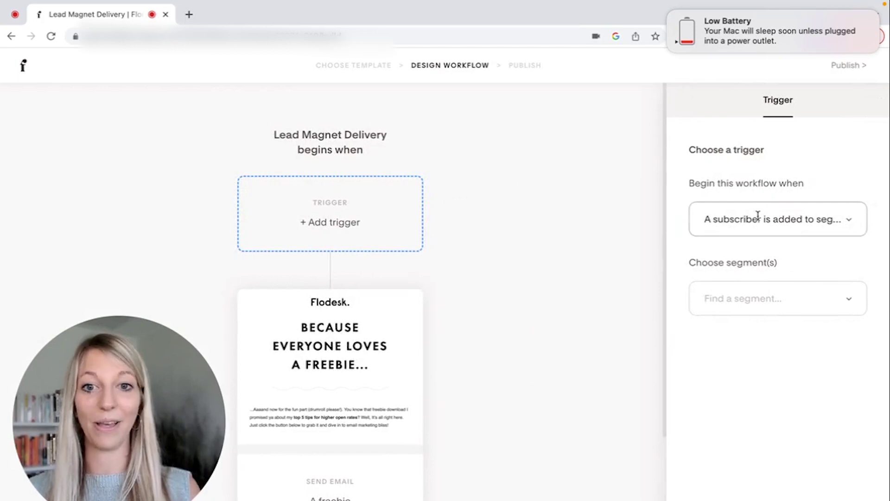
pyautogui.click(774, 220)
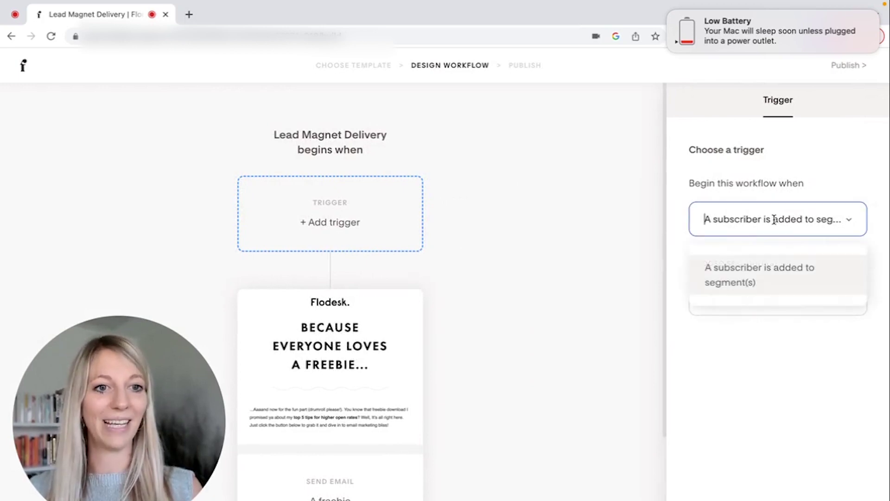
pyautogui.click(773, 260)
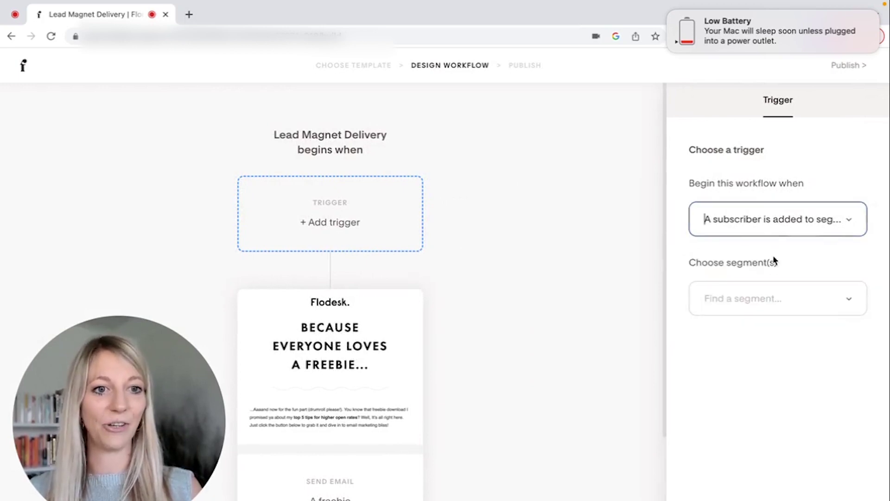
pyautogui.click(780, 289)
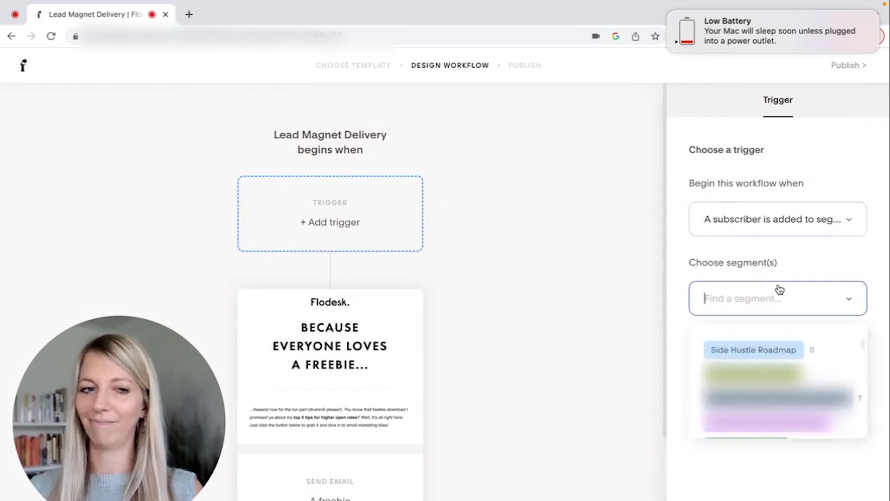
pyautogui.click(767, 355)
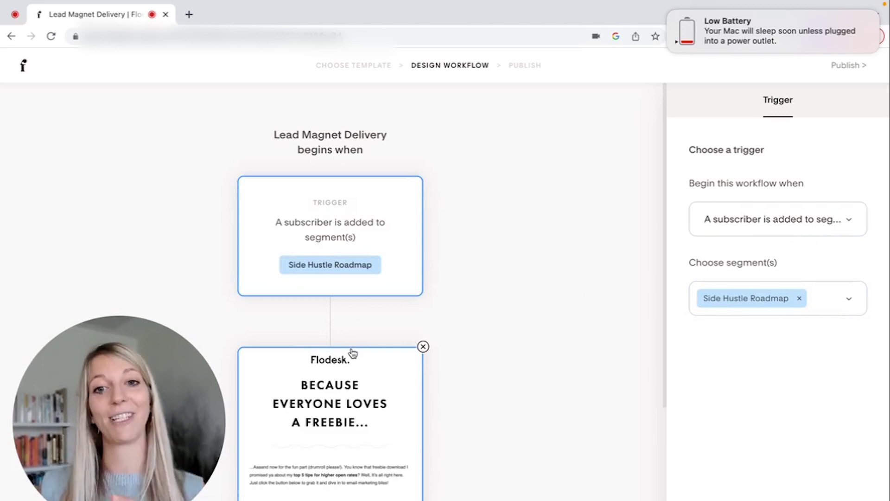
# Open the workflow's 'A freebie' email step for editing
pyautogui.scroll(-1, 324, 402)
pyautogui.scroll(-5, 323, 402)
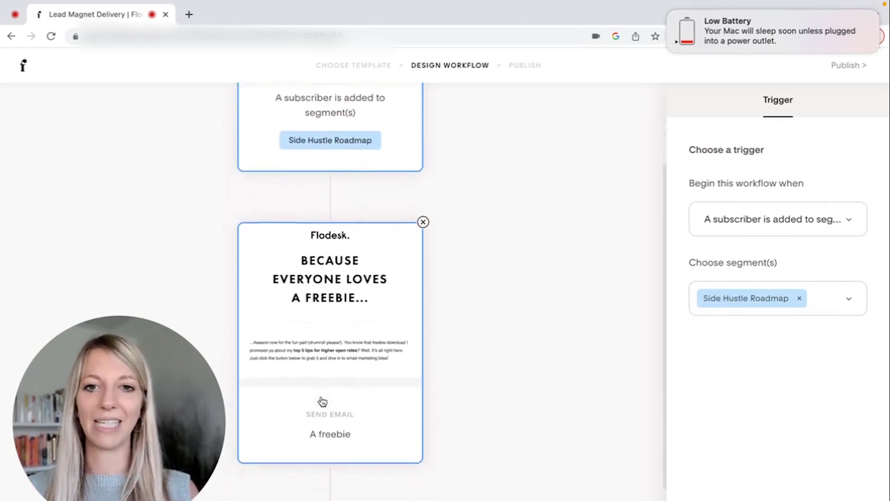
pyautogui.click(335, 308)
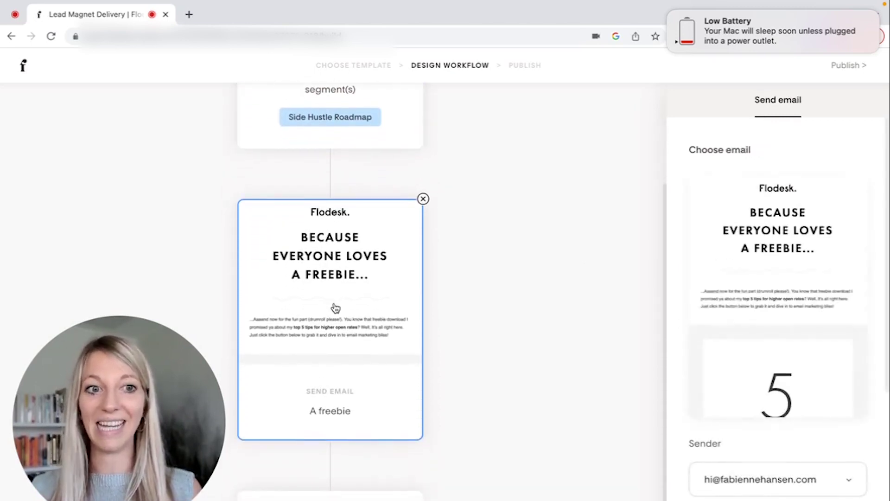
pyautogui.moveTo(865, 267)
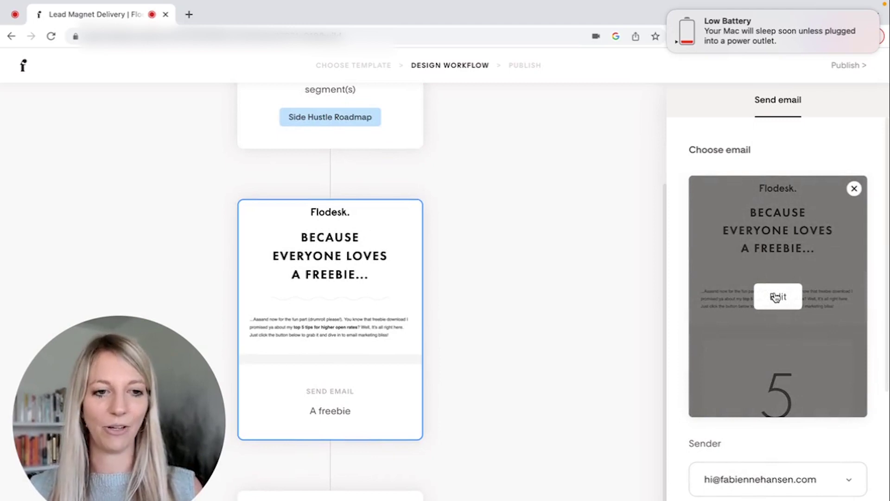
pyautogui.click(777, 297)
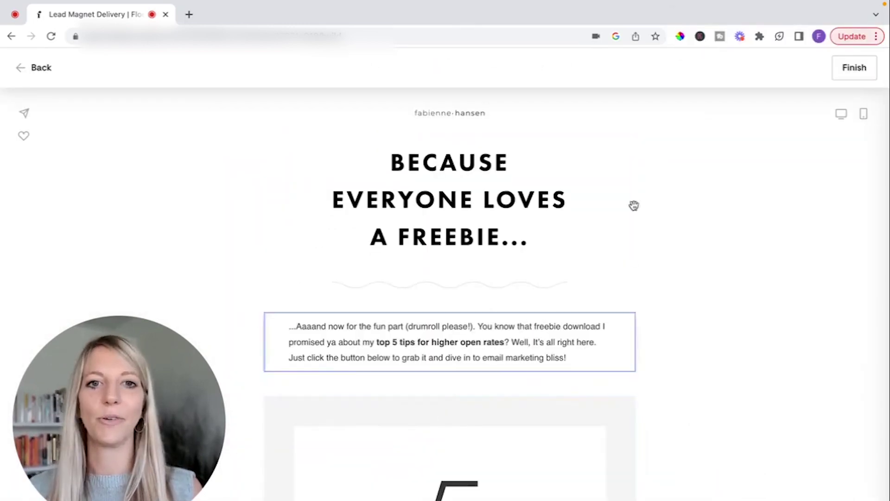
# Replace the email headline with HERE'S YOUR FREE ROADMAP
pyautogui.scroll(-1, 502, 382)
pyautogui.scroll(2, 503, 279)
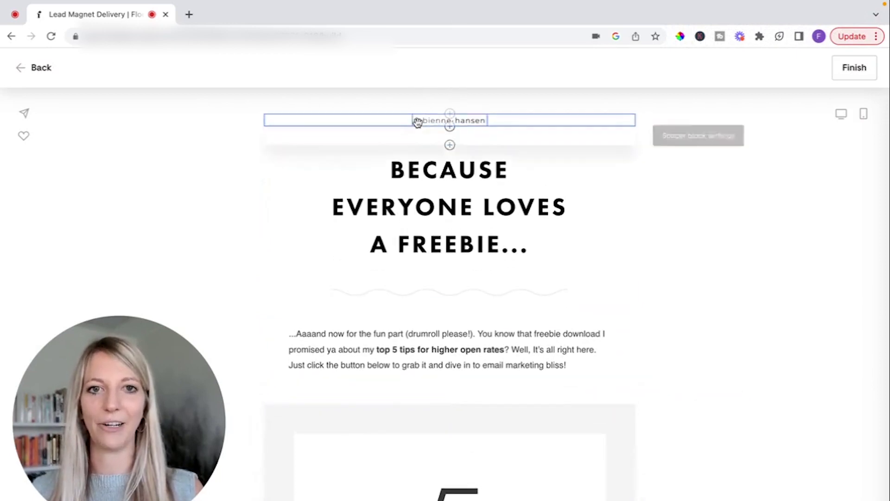
pyautogui.click(477, 210)
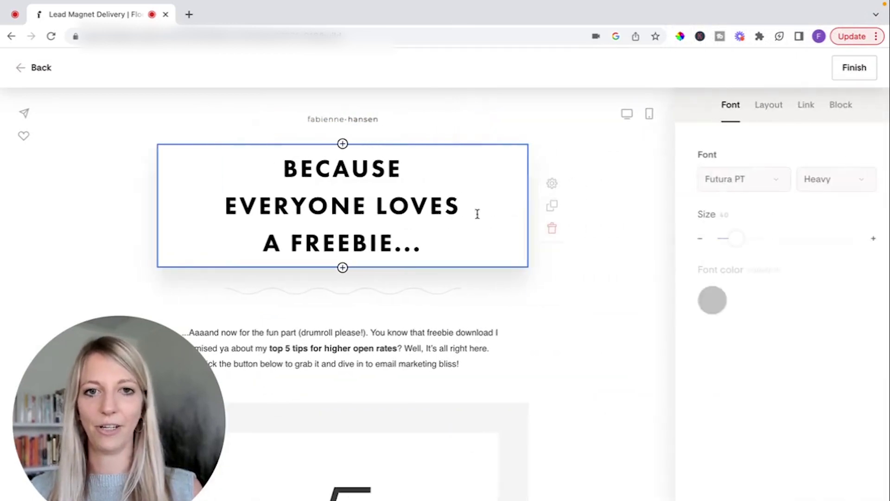
pyautogui.tripleClick(389, 203)
pyautogui.press('super+a')
pyautogui.write('HERE')
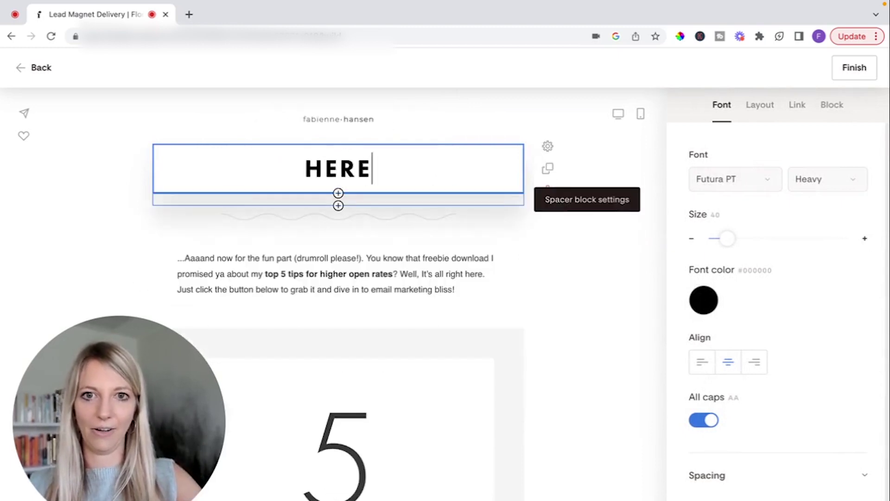
pyautogui.write("'S YOUR FREE ROADMAP")
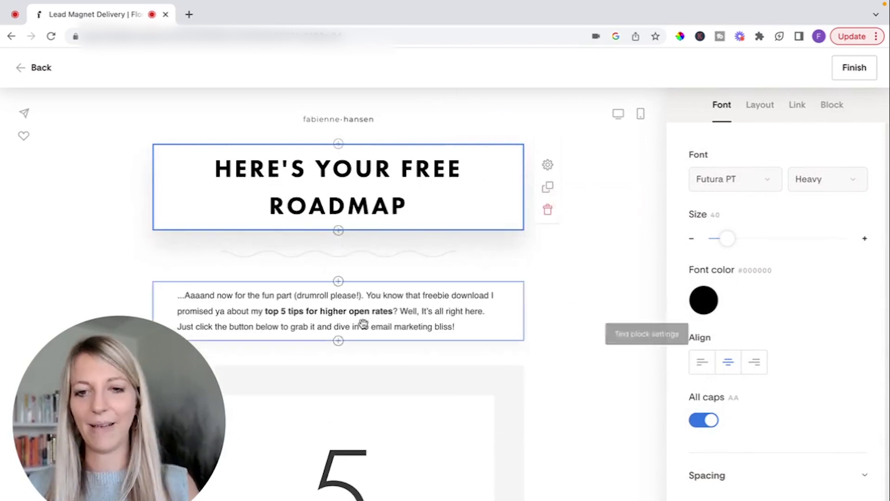
# Select the CLICK TO DOWNLOAD button further down the email
pyautogui.scroll(-2, 364, 323)
pyautogui.scroll(-6, 361, 442)
pyautogui.scroll(-1, 361, 445)
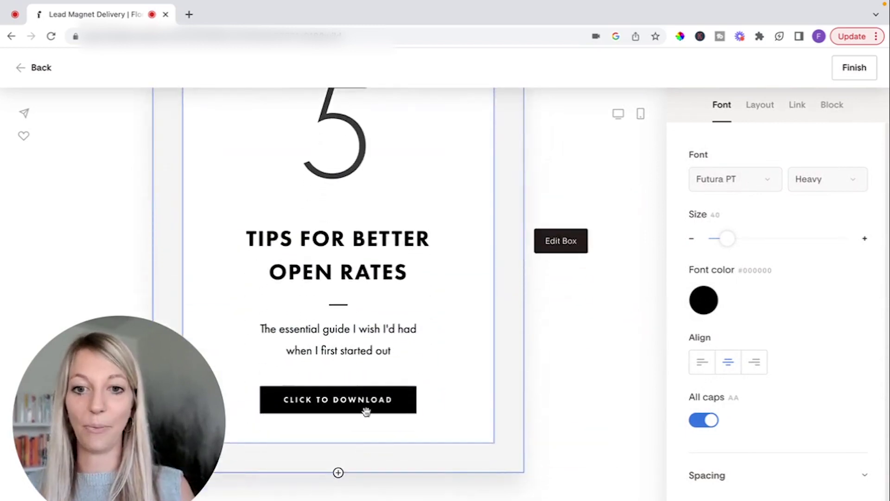
pyautogui.click(370, 398)
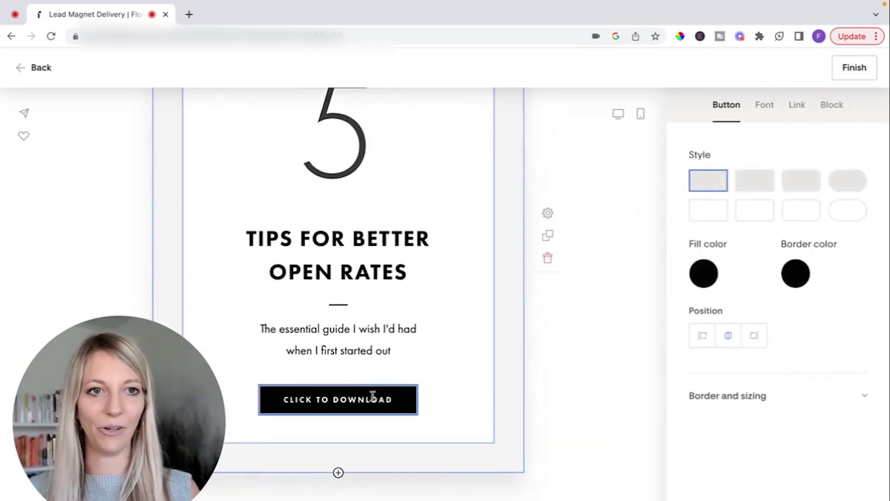
# Try attaching an uploaded file to the button's link; it's rejected for exceeding 10mb
pyautogui.click(803, 111)
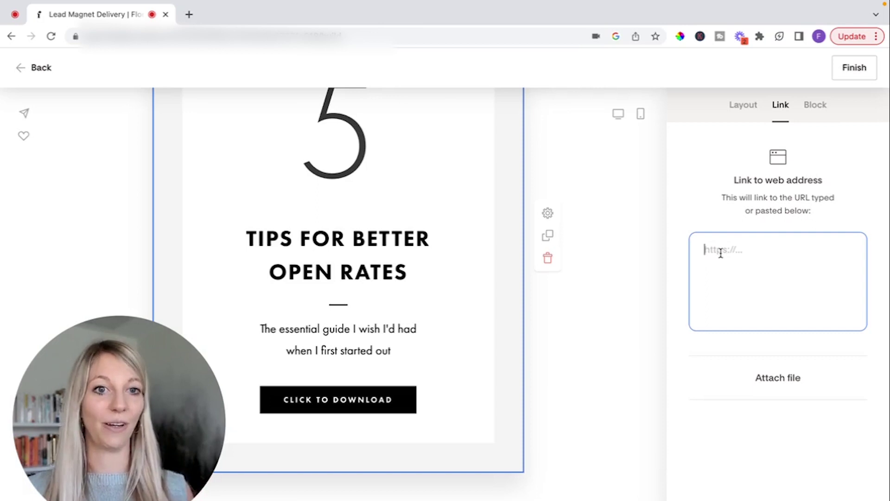
pyautogui.click(776, 379)
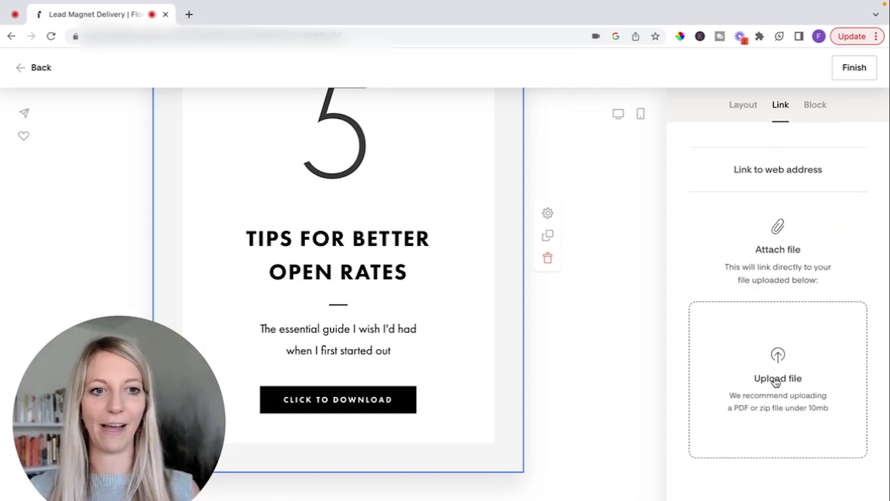
pyautogui.click(780, 370)
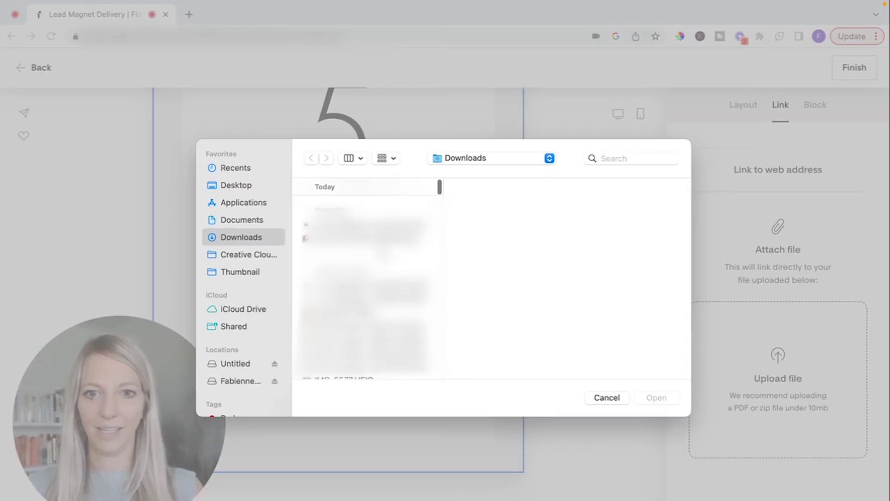
pyautogui.click(655, 395)
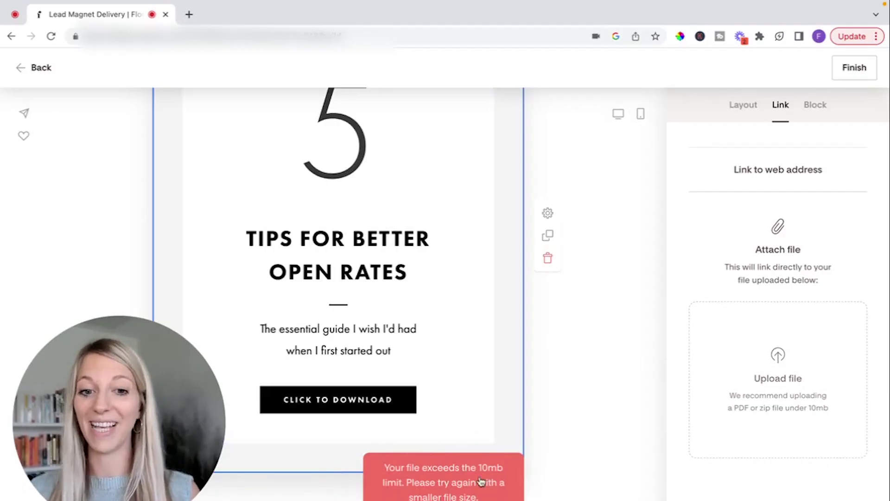
# Select the Praise signature text block at the bottom of the email
pyautogui.scroll(-3, 469, 461)
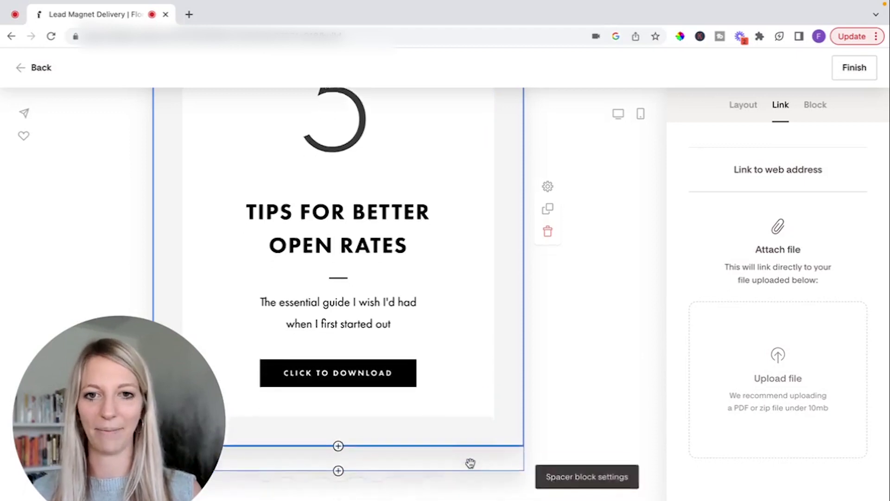
pyautogui.scroll(-1, 471, 463)
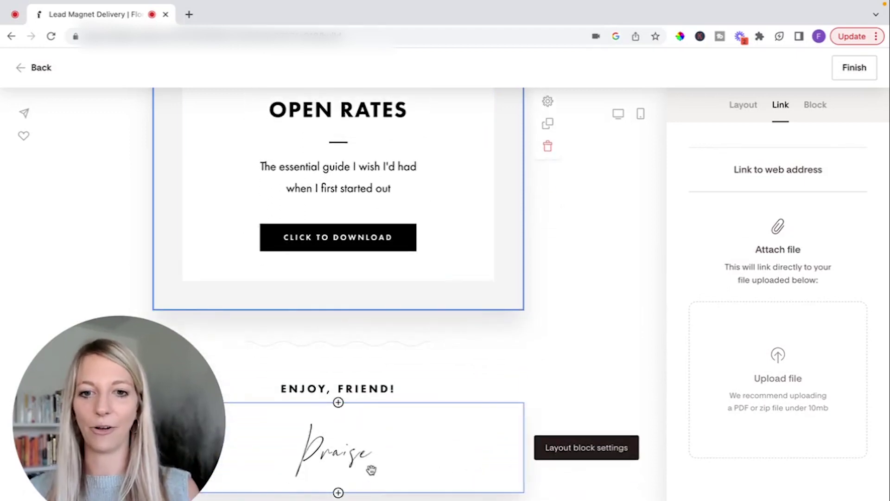
pyautogui.click(345, 448)
# Replace the signature name Praise with the sender's own first name
pyautogui.doubleClick(346, 448)
pyautogui.write('F')
pyautogui.press('BackSpace')
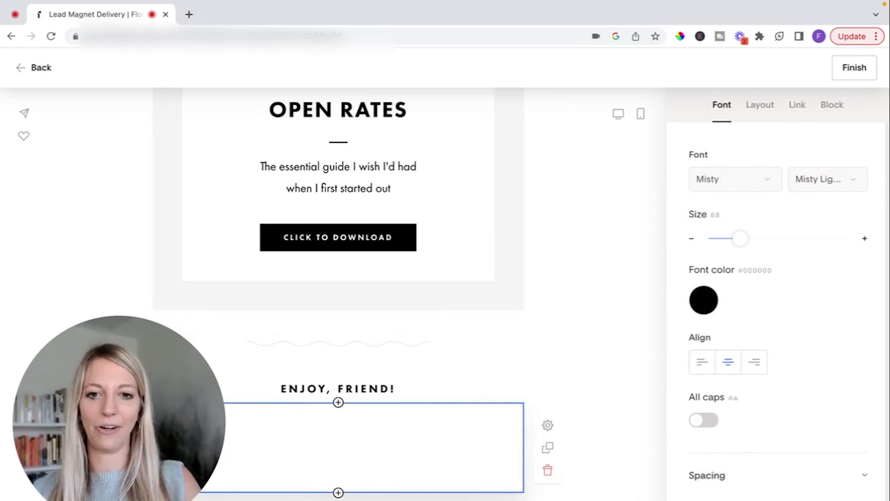
pyautogui.write('Fabi')
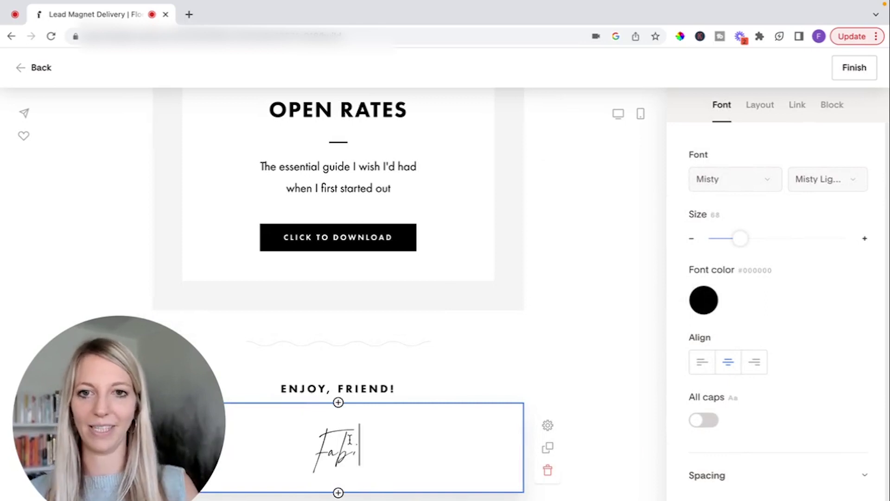
# Start the intro paragraph with a First name merge tag, fallback 'friend'
pyautogui.scroll(12, 351, 440)
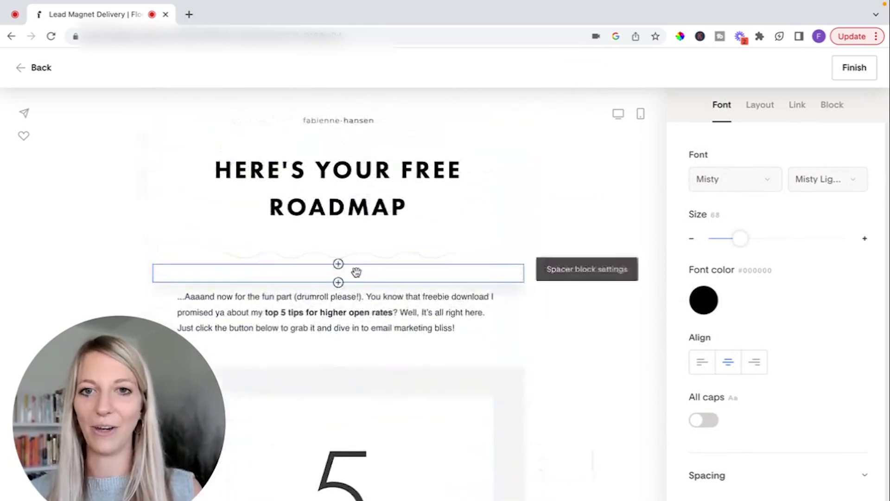
pyautogui.click(337, 291)
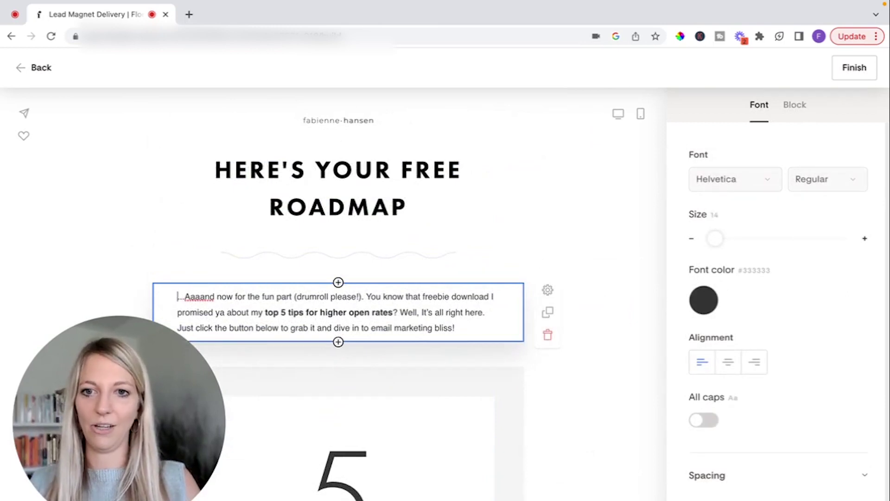
pyautogui.write('@')
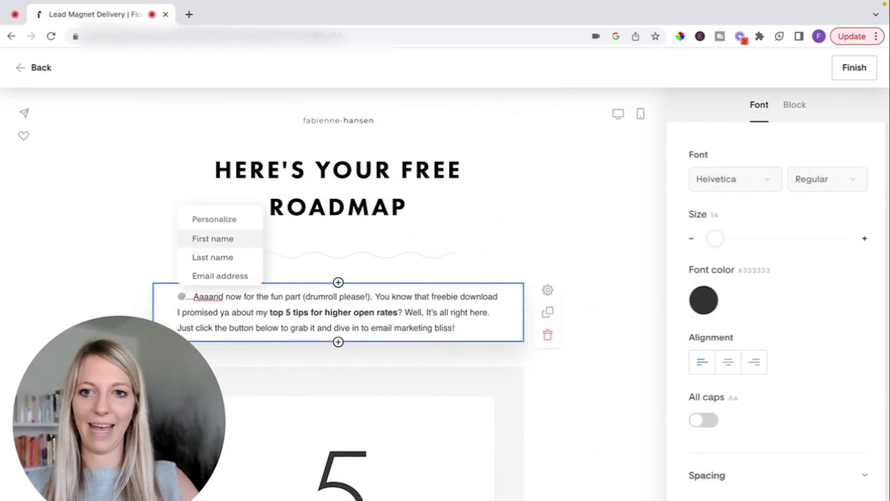
pyautogui.click(205, 238)
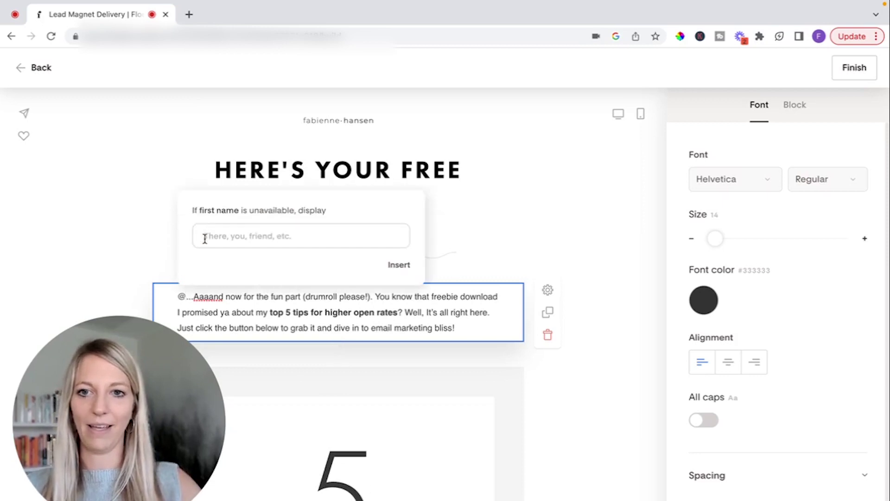
pyautogui.write('fi')
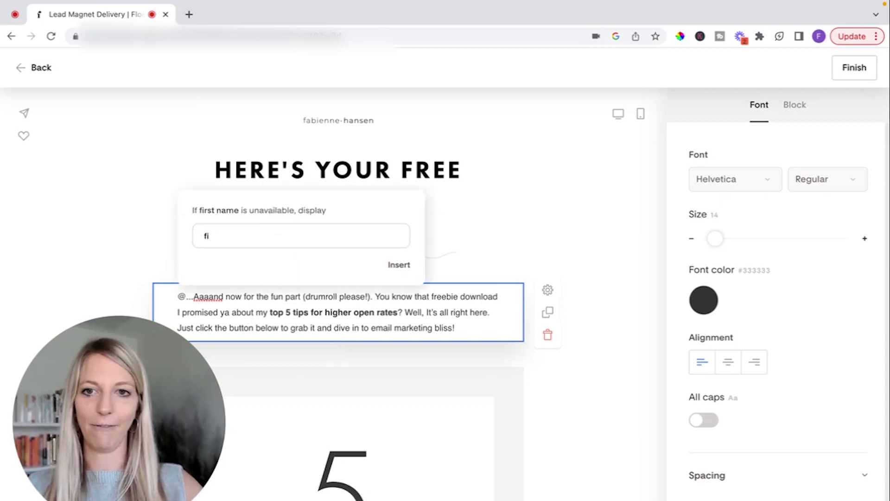
pyautogui.write('riend')
pyautogui.press('Return')
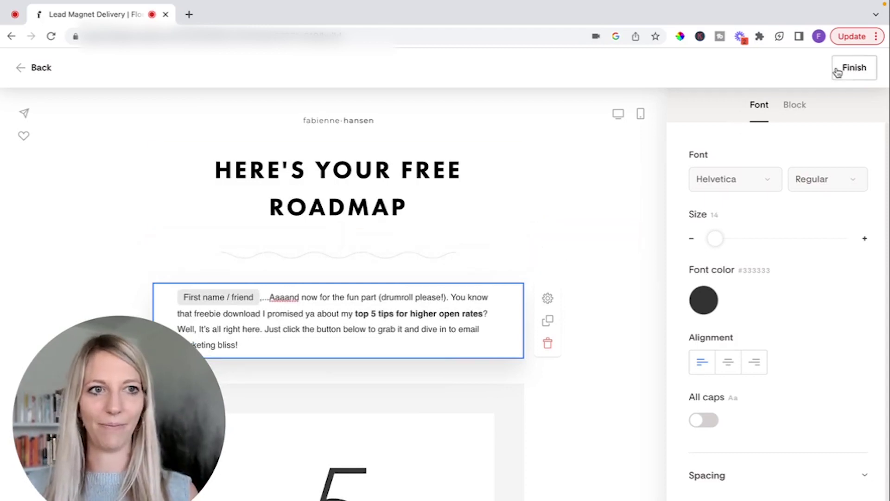
# Finish the email and publish the Lead Magnet Delivery workflow immediately
pyautogui.click(852, 69)
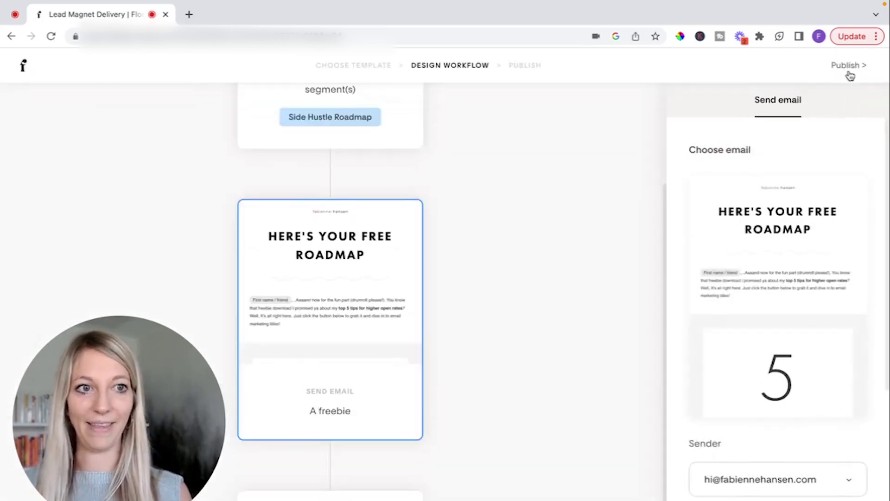
pyautogui.scroll(-3, 407, 421)
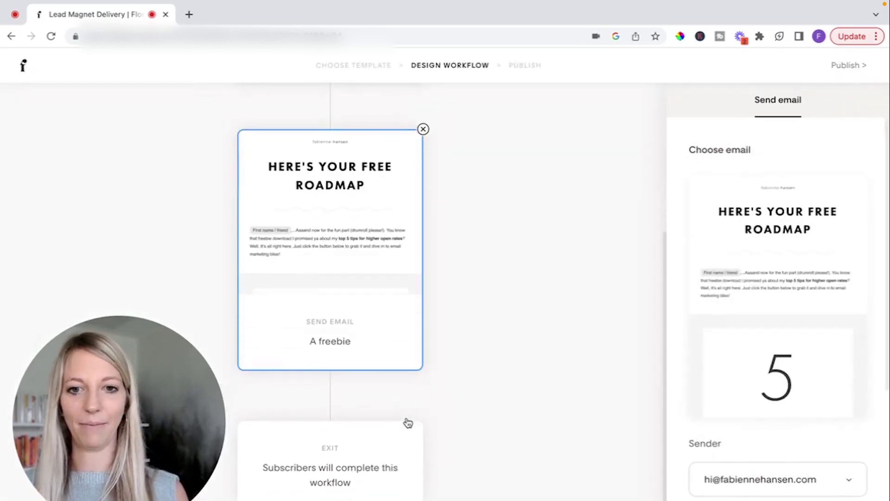
pyautogui.scroll(8, 407, 422)
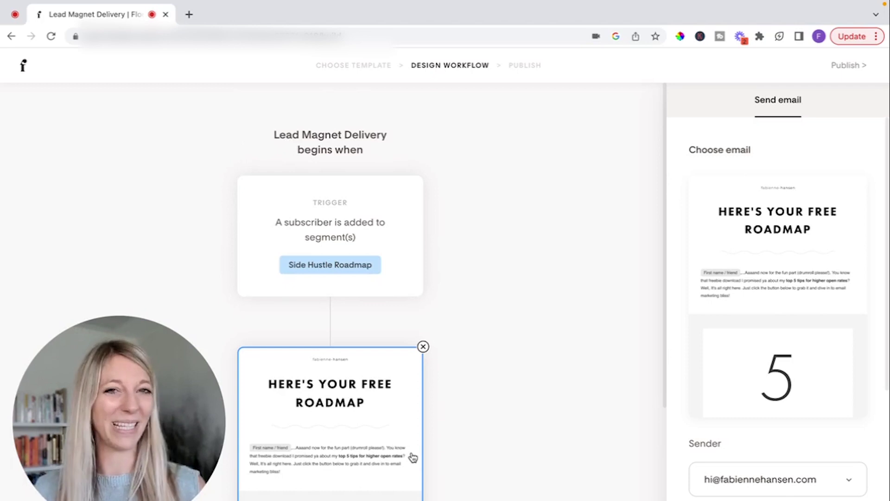
pyautogui.click(856, 71)
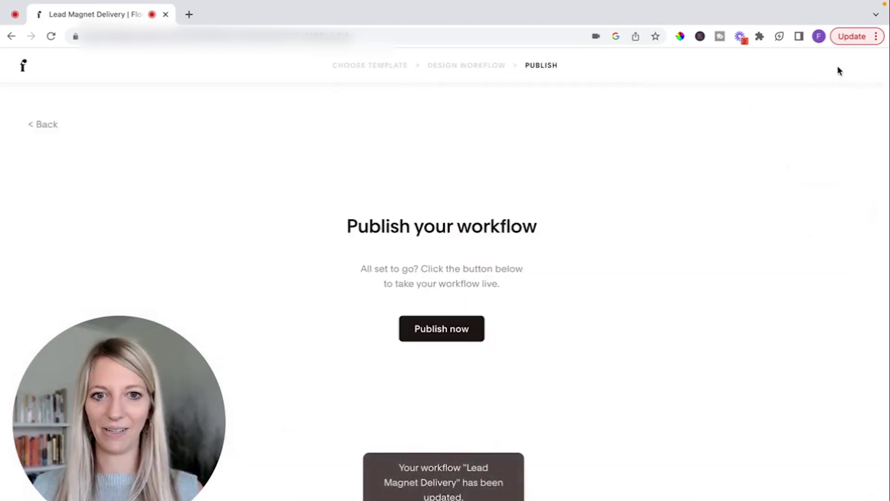
pyautogui.click(455, 336)
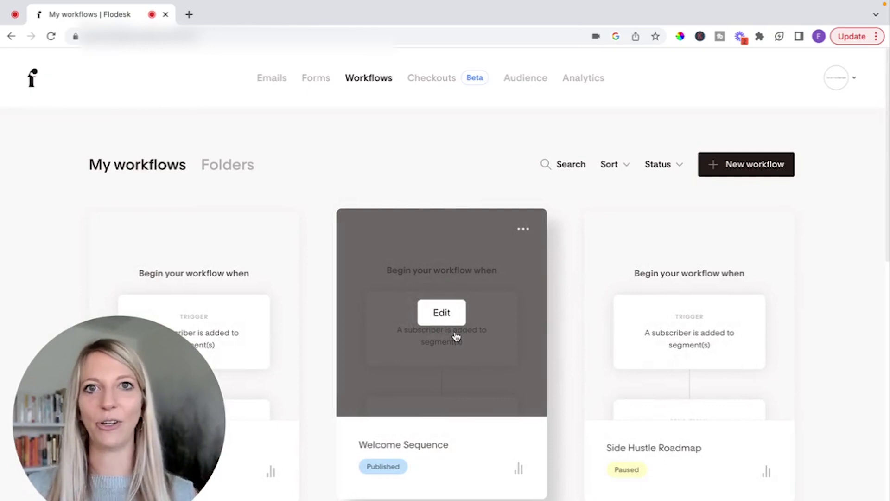
# Copy the roadmap form's share page link and paste it into the browser address bar
pyautogui.click(314, 77)
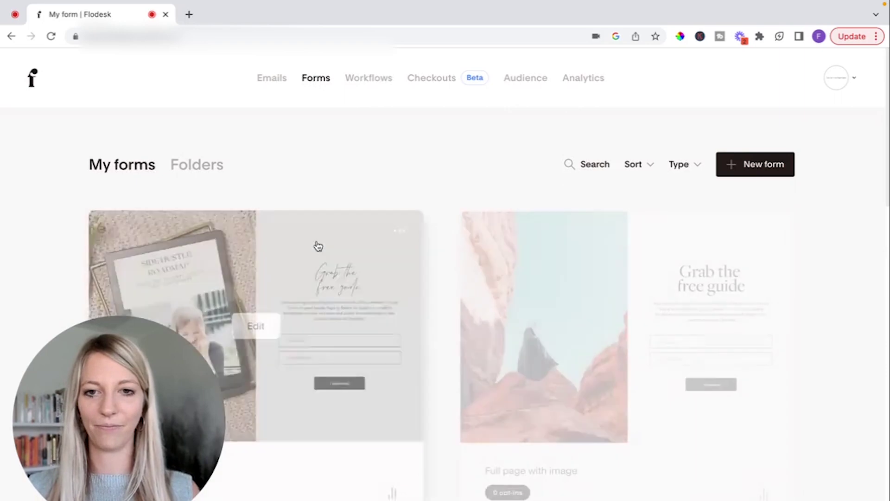
pyautogui.click(399, 229)
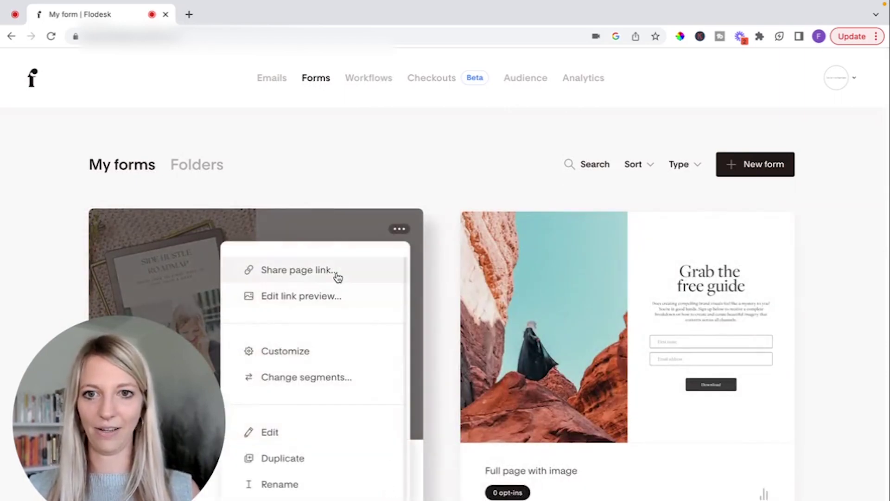
pyautogui.click(338, 274)
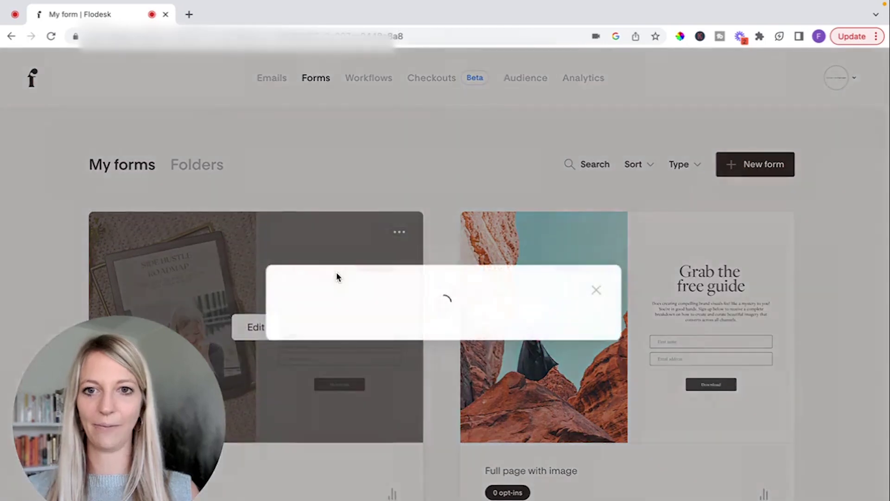
pyautogui.click(571, 323)
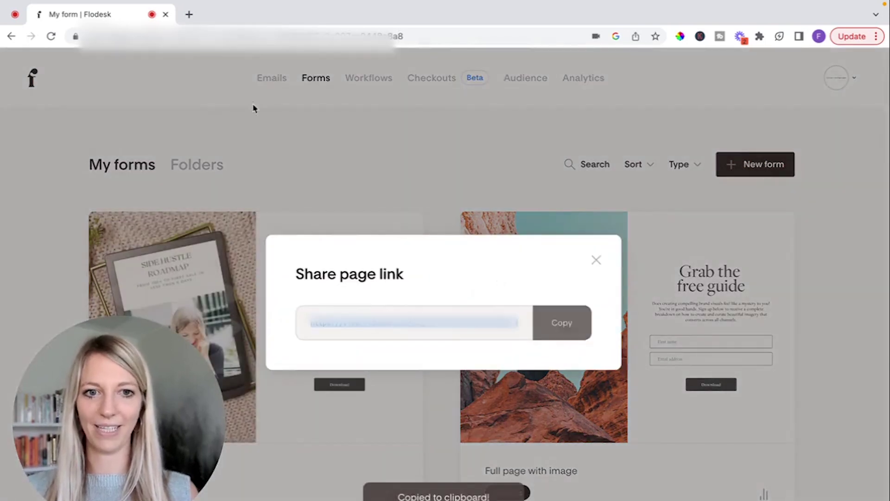
pyautogui.click(596, 260)
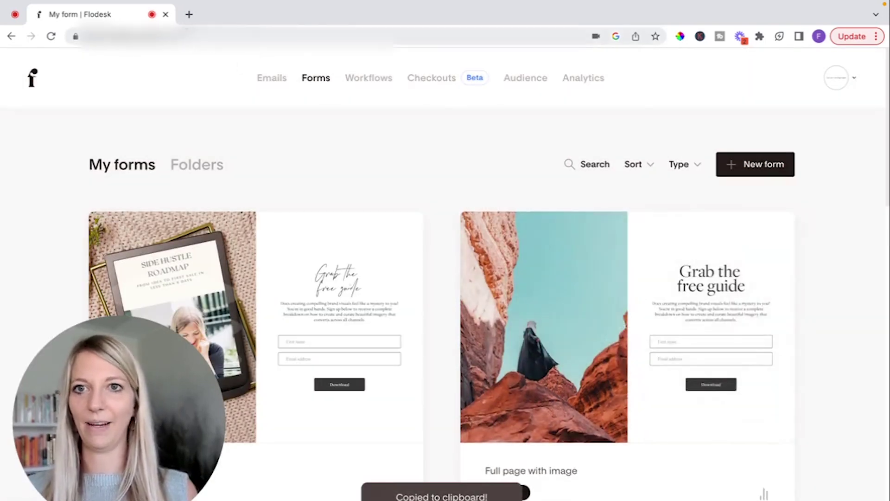
pyautogui.click(205, 37)
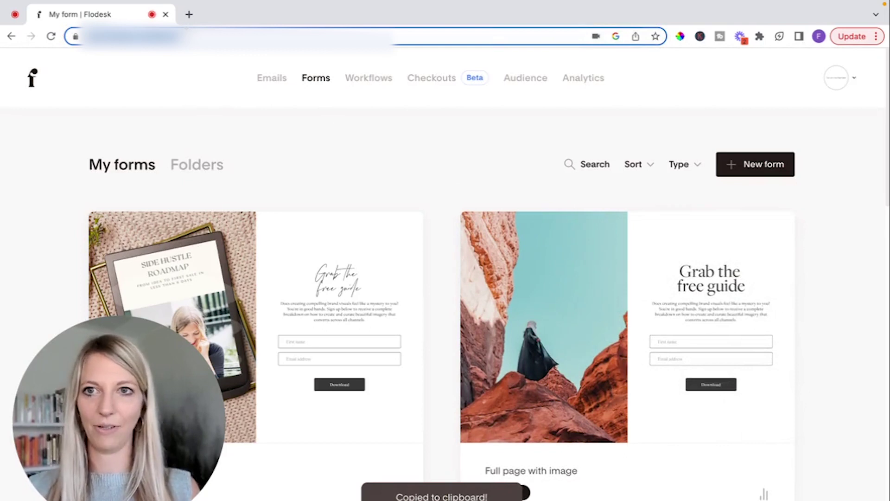
pyautogui.hotkey('ctrl', 'v')
# Open the live Grab the free guide form and submit a test first name and email
pyautogui.press('Return')
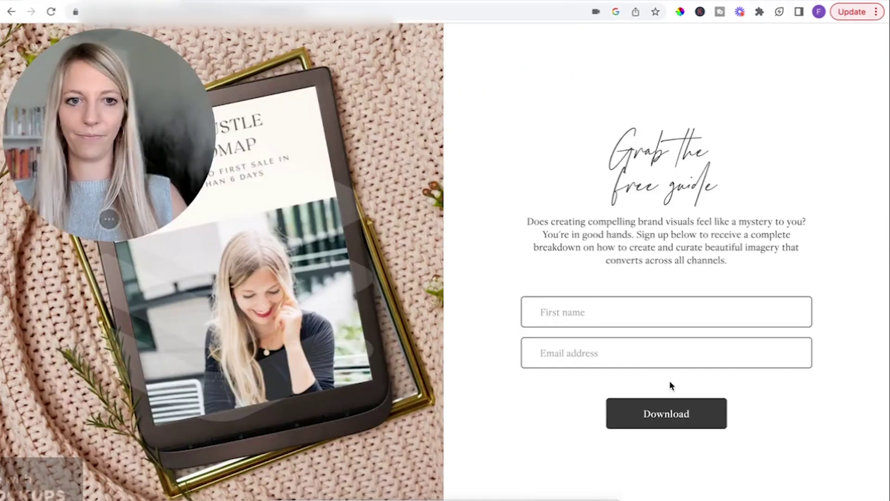
pyautogui.click(608, 337)
pyautogui.write('Fabi')
pyautogui.press('Tab')
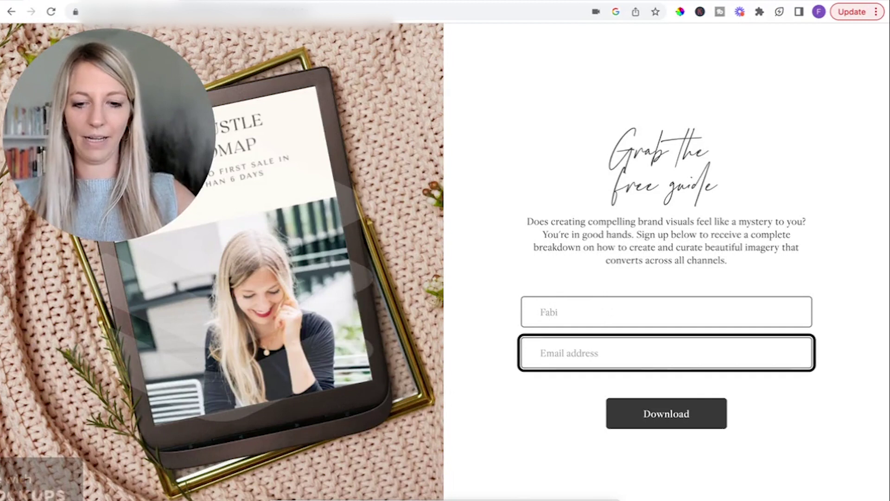
pyautogui.write('fabi')
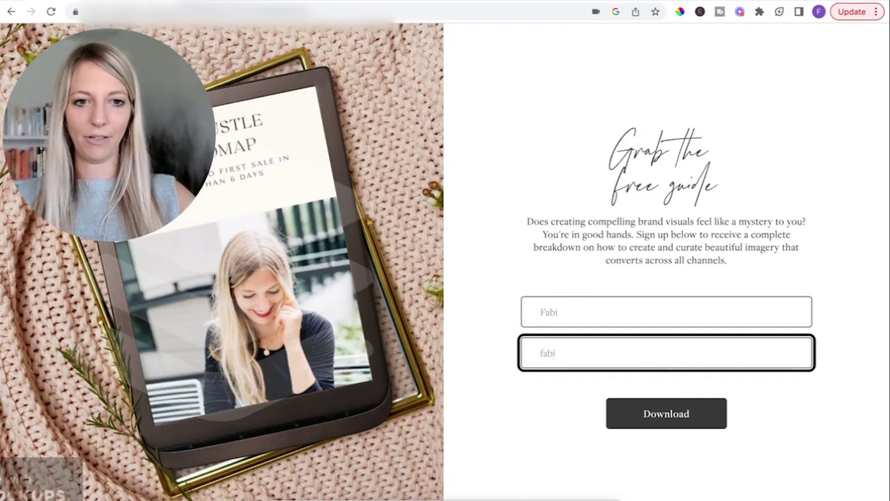
pyautogui.press('BackSpace')
pyautogui.press('BackSpace')
pyautogui.press('BackSpace')
pyautogui.hotkey('ctrl', 'v')
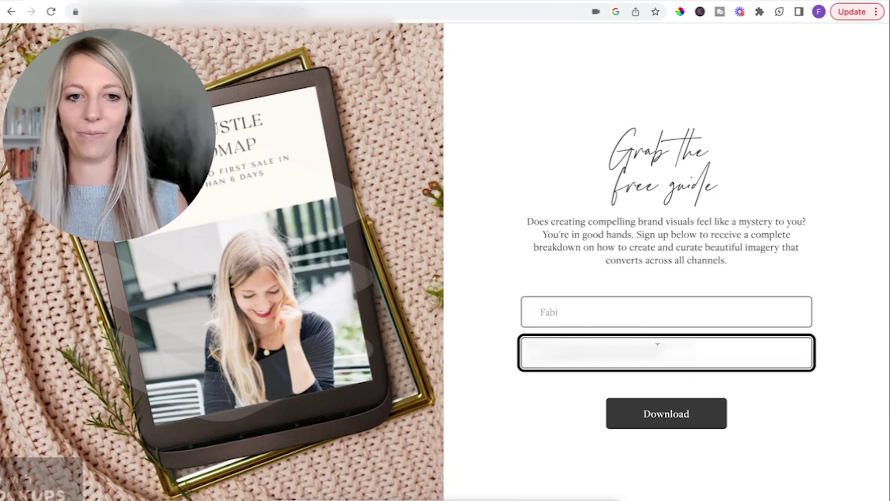
pyautogui.click(667, 416)
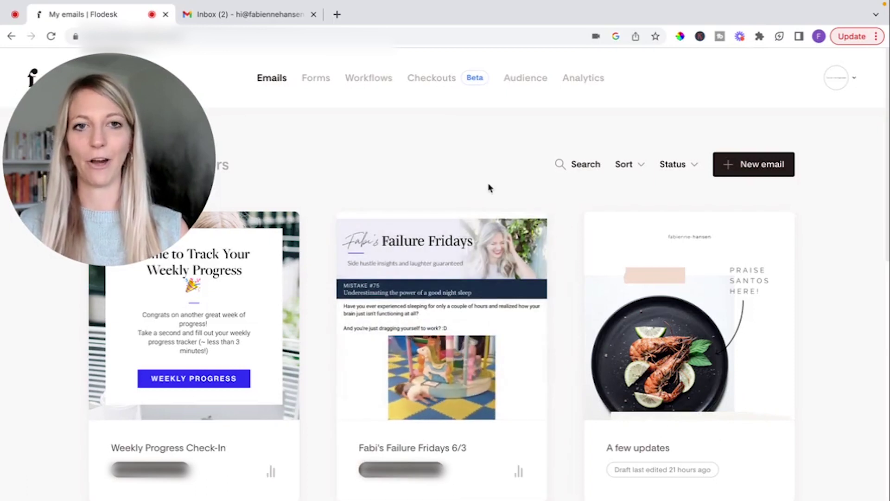
# Confirm the new subscriber in Audience and view Lead Magnet Delivery's stats: one completed
pyautogui.click(519, 83)
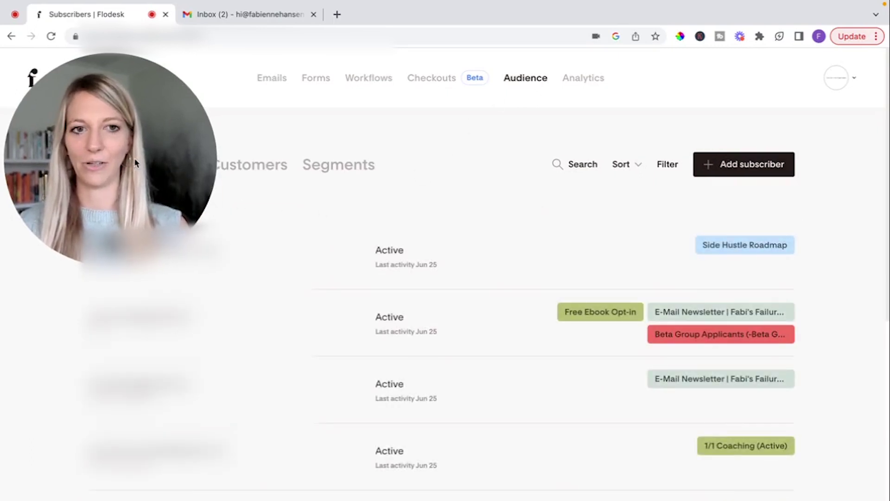
pyautogui.moveTo(136, 163); pyautogui.dragTo(635, 400)
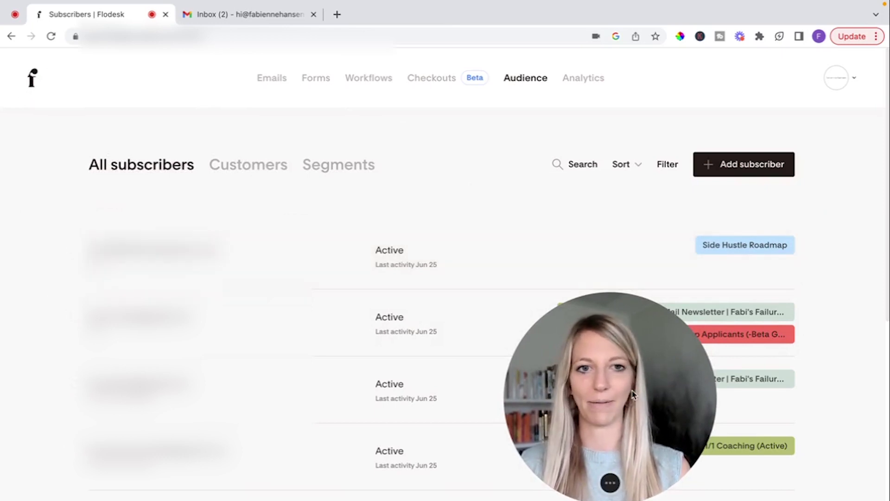
pyautogui.moveTo(634, 393); pyautogui.dragTo(756, 165)
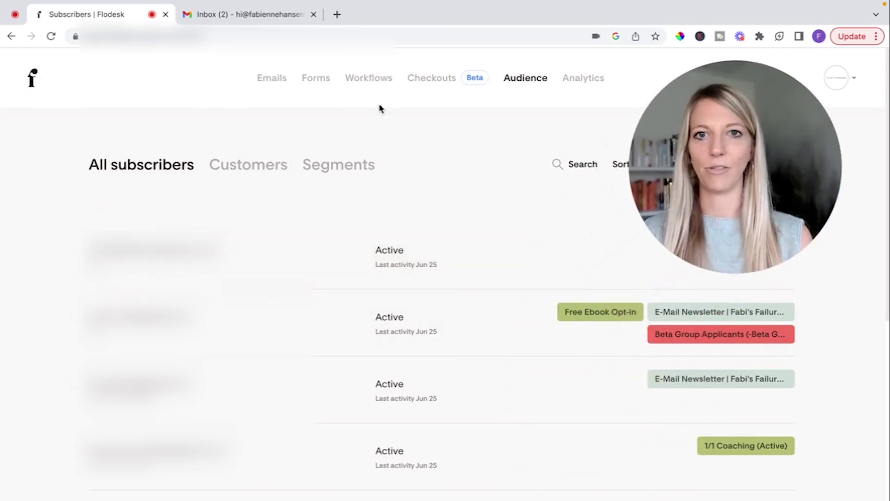
pyautogui.click(376, 82)
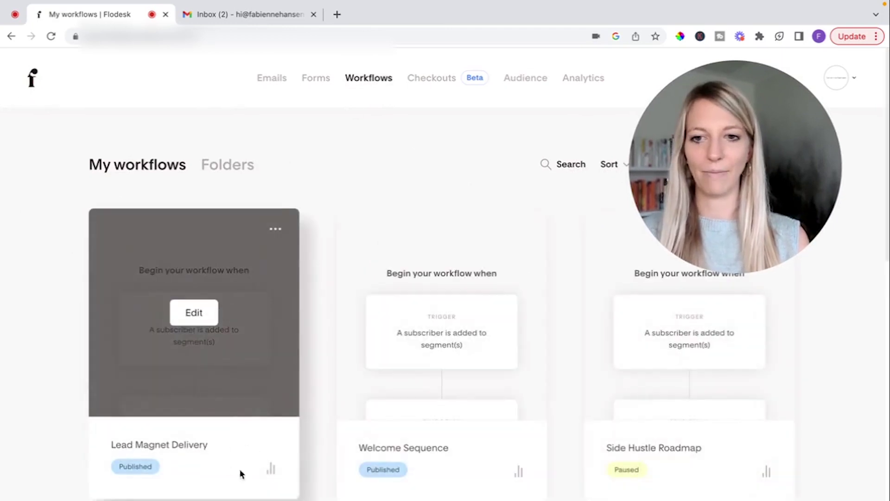
pyautogui.click(271, 471)
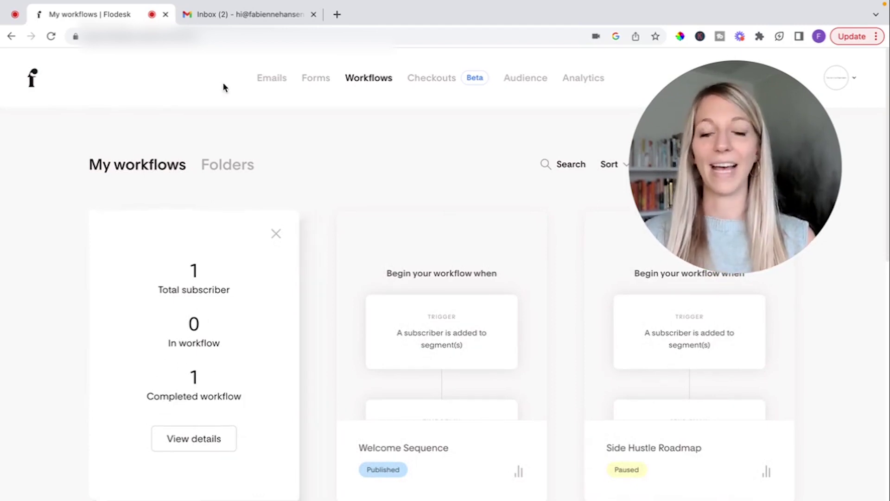
pyautogui.click(266, 16)
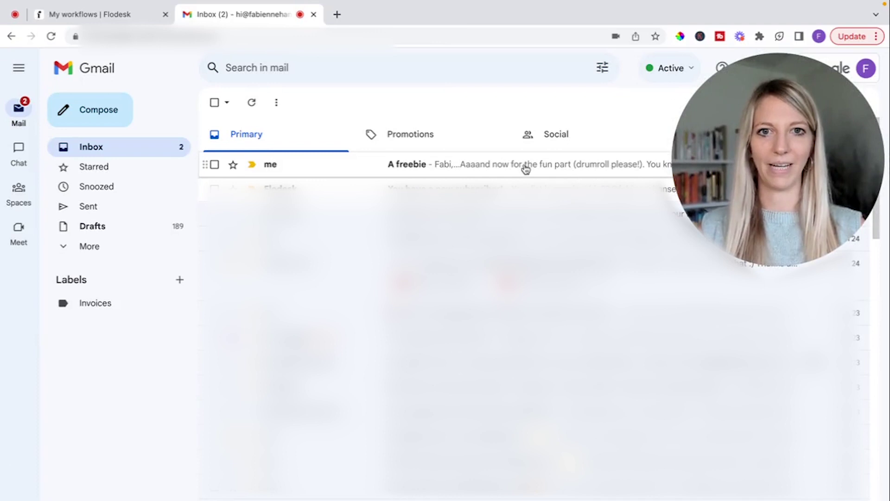
# Open the delivered 'A freebie' email and scroll through its roadmap headline and download button
pyautogui.click(456, 169)
pyautogui.scroll(-3, 532, 334)
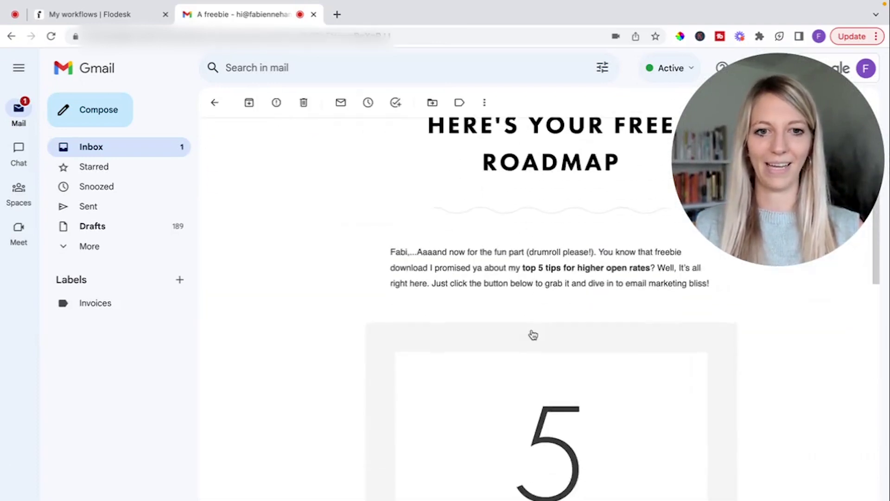
pyautogui.scroll(-8, 533, 335)
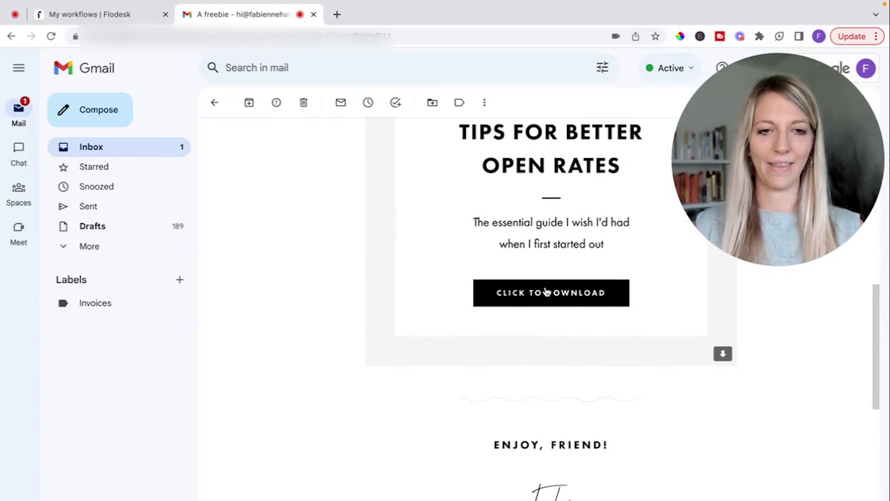